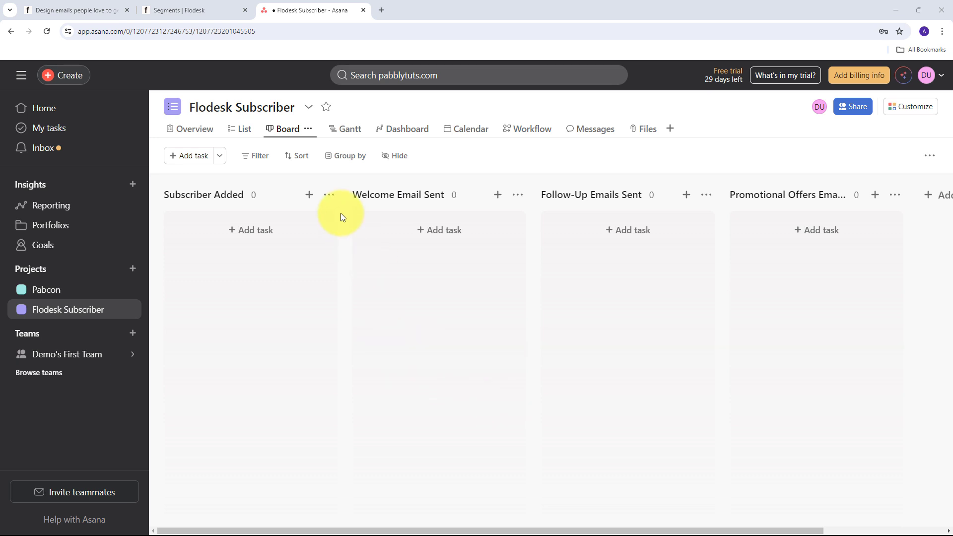
Step: Look over the Flodesk Segments and sign-up form tabs, then return to the Asana Flodesk Subscriber board
{"action": "left_click", "coordinate": [214, 9]}
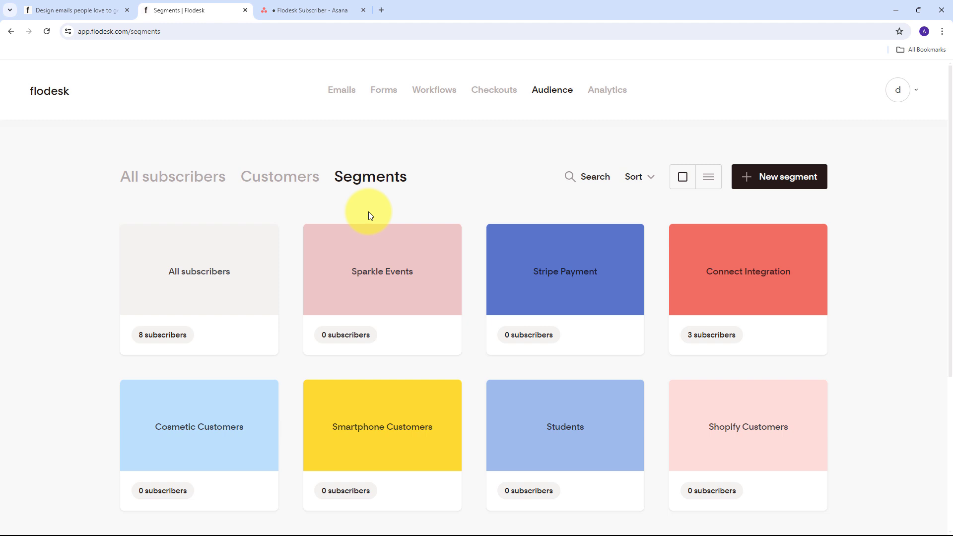
{"action": "key", "text": "ctrl+Page_Up"}
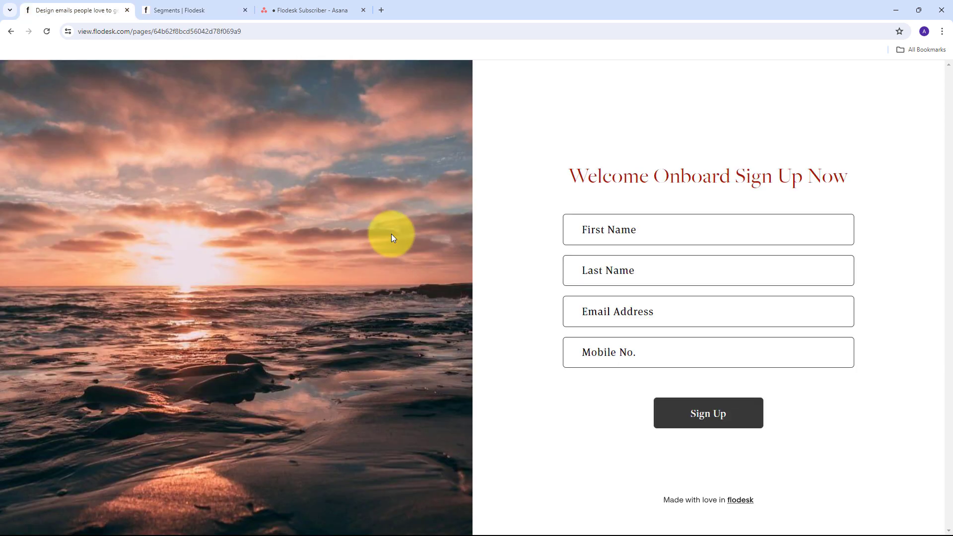
{"action": "left_click", "coordinate": [291, 12]}
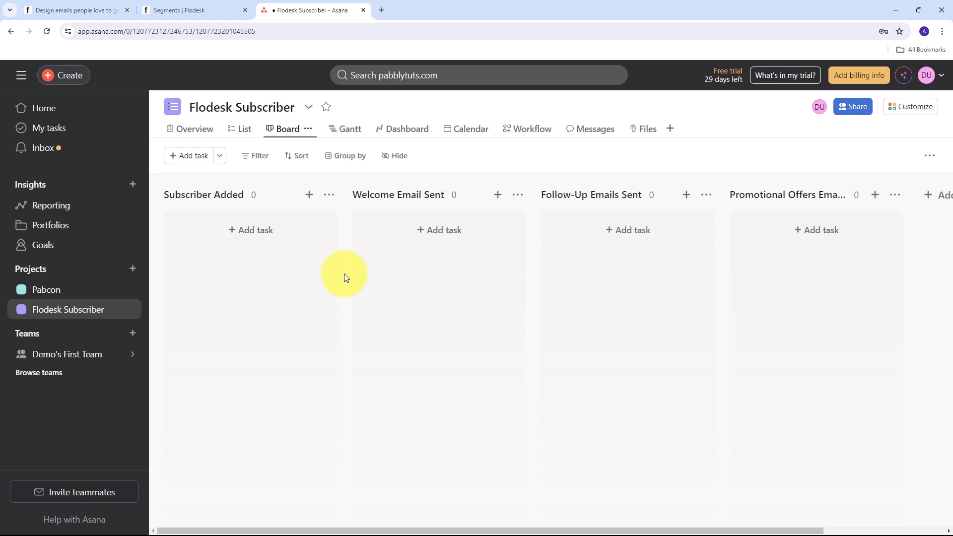
Step: Compare the Flodesk Segments and sign-up form pages against the Asana board, ending on the Asana board
{"action": "left_click", "coordinate": [179, 10]}
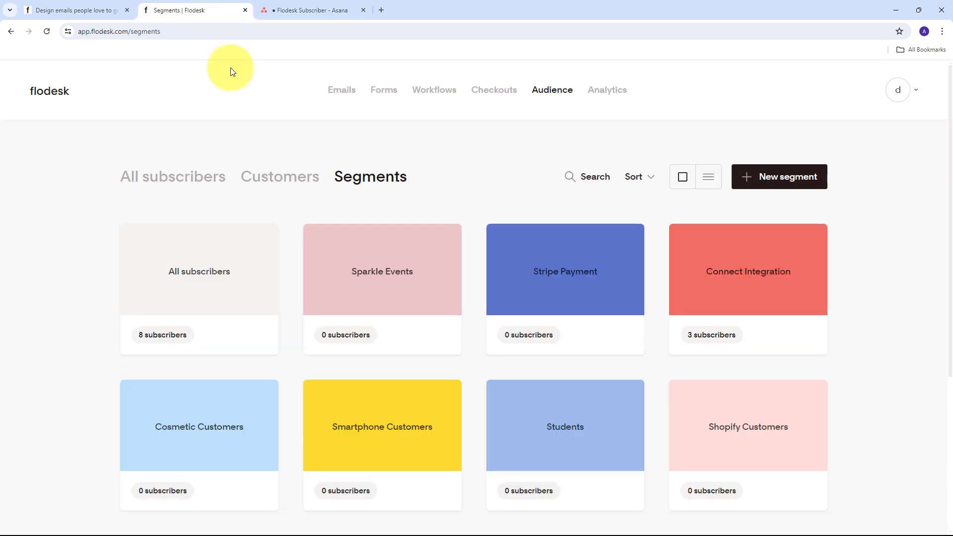
{"action": "left_click", "coordinate": [75, 10]}
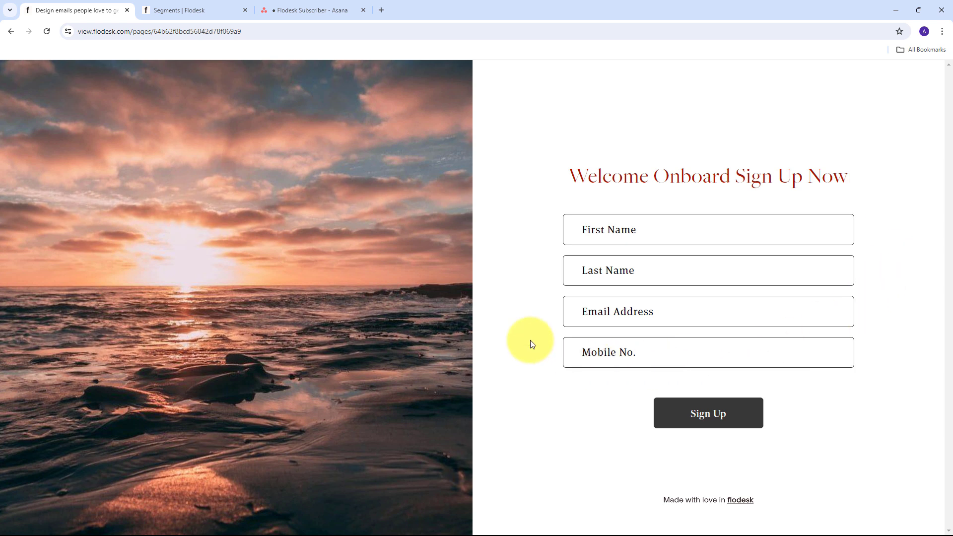
{"action": "left_click", "coordinate": [206, 8]}
{"action": "mouse_move", "coordinate": [749, 297]}
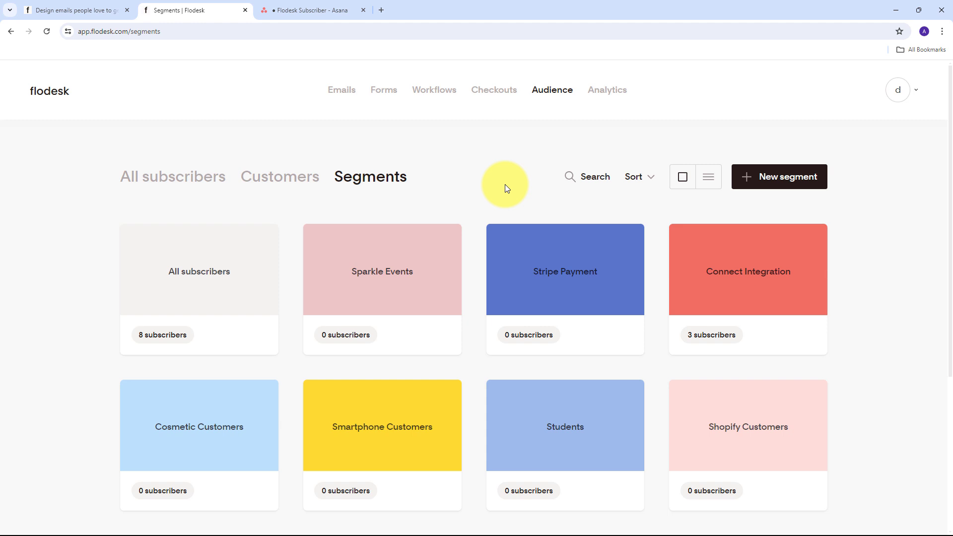
{"action": "key", "text": "ctrl+Tab"}
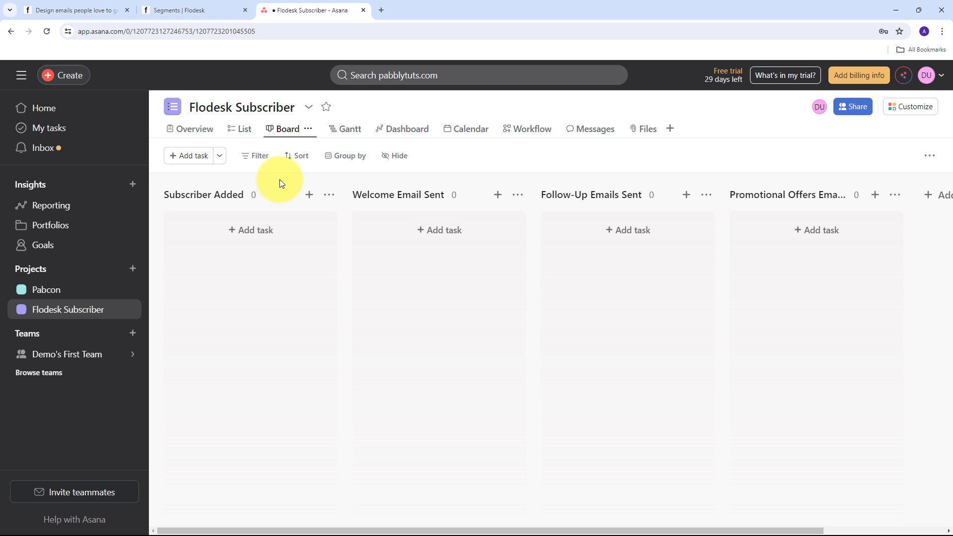
{"action": "left_click", "coordinate": [179, 8]}
{"action": "left_click", "coordinate": [332, 4]}
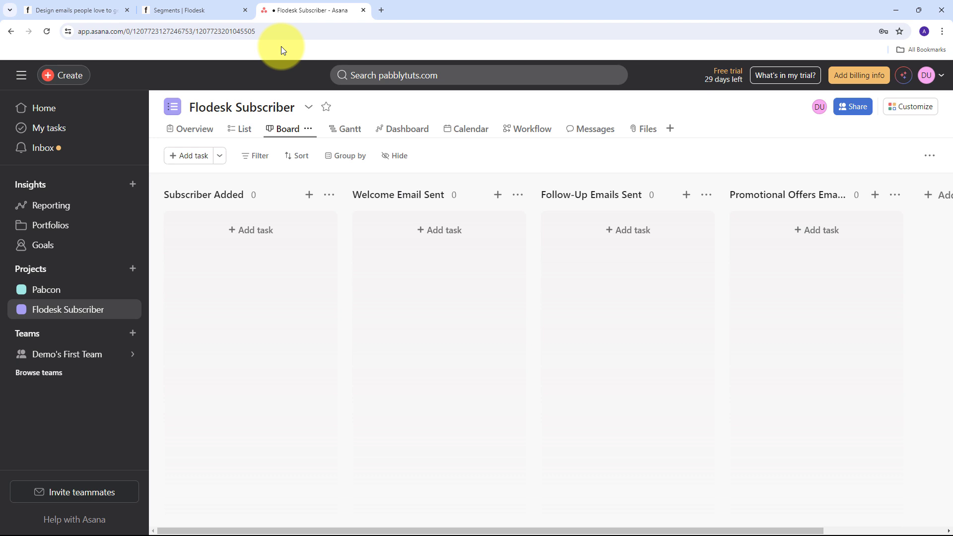
{"action": "left_click", "coordinate": [177, 8]}
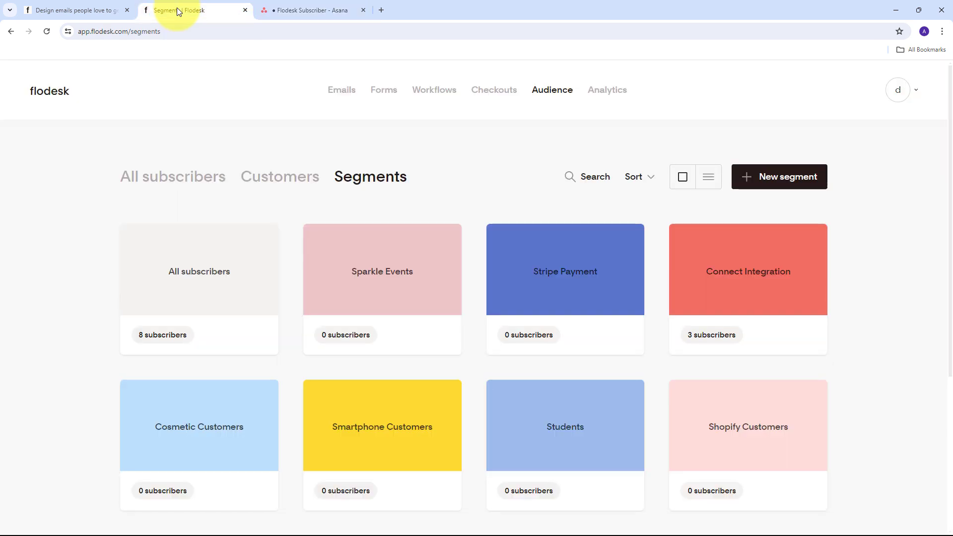
{"action": "left_click", "coordinate": [295, 14]}
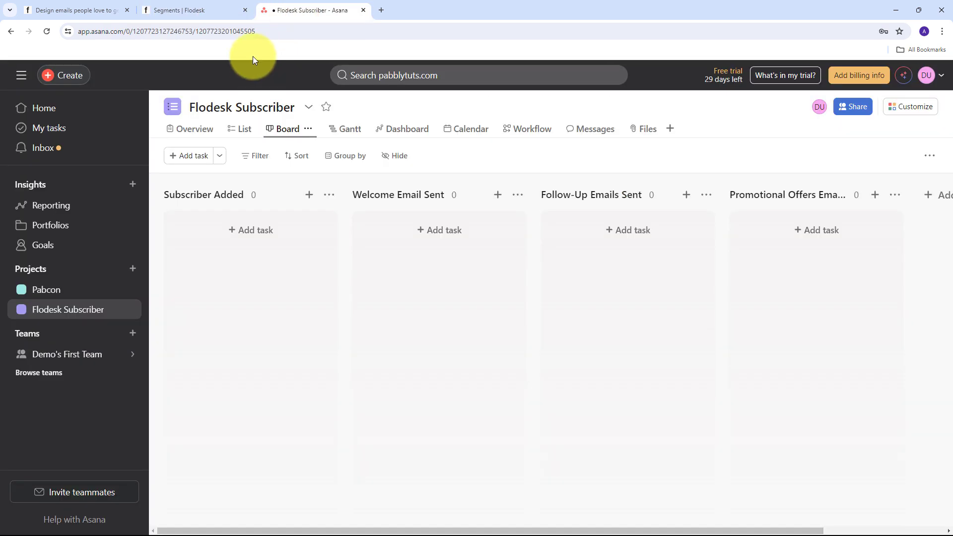
Step: Load pabbly.com/connect in a new Chrome tab
{"action": "left_click", "coordinate": [381, 11]}
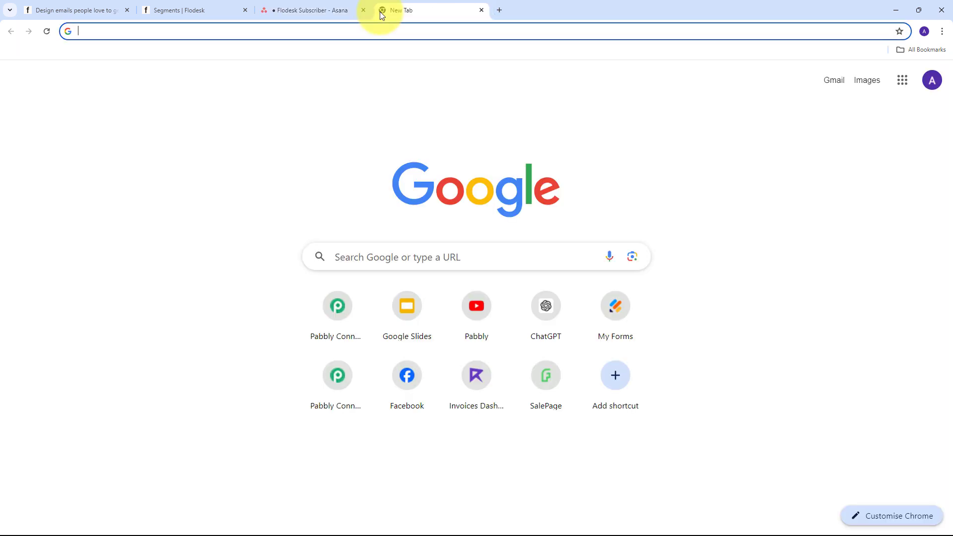
{"action": "type", "text": "P"}
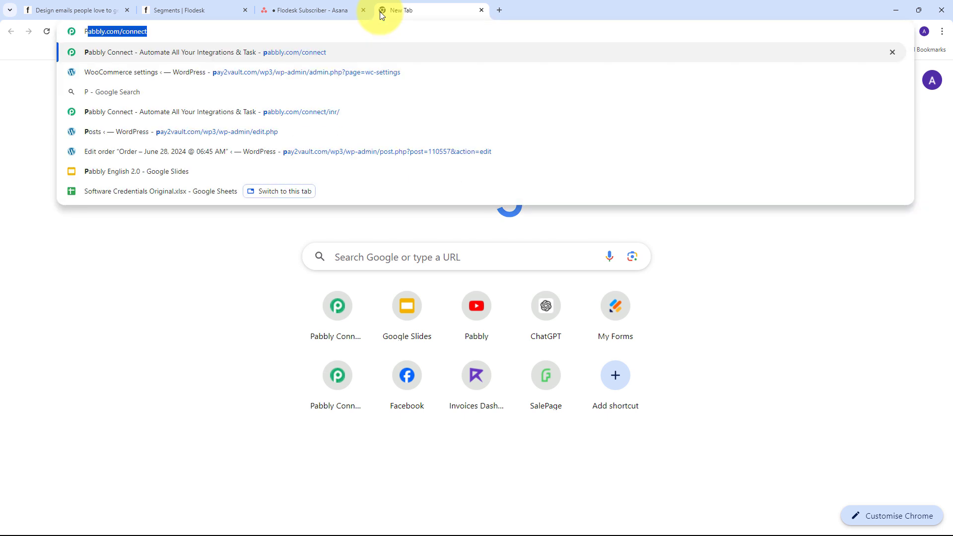
{"action": "type", "text": "a"}
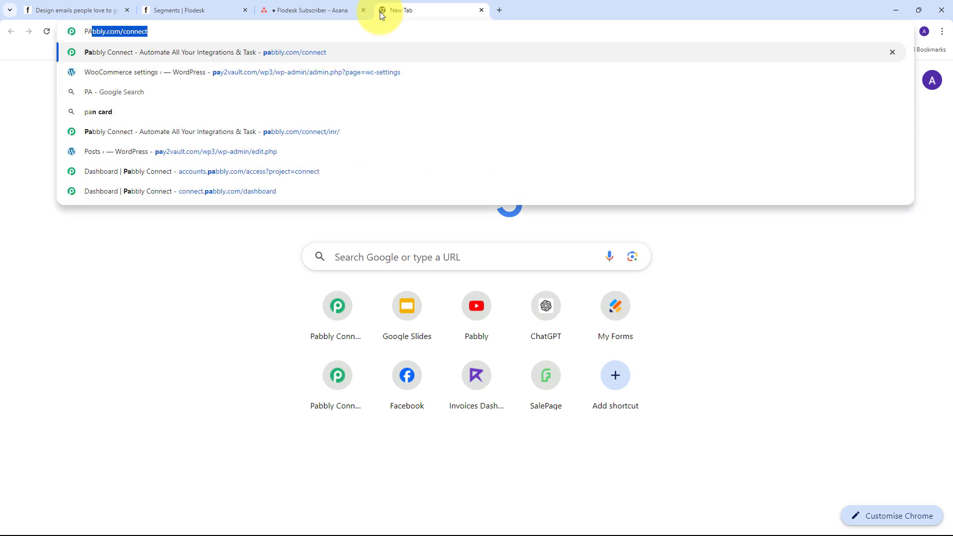
{"action": "key", "text": "Return"}
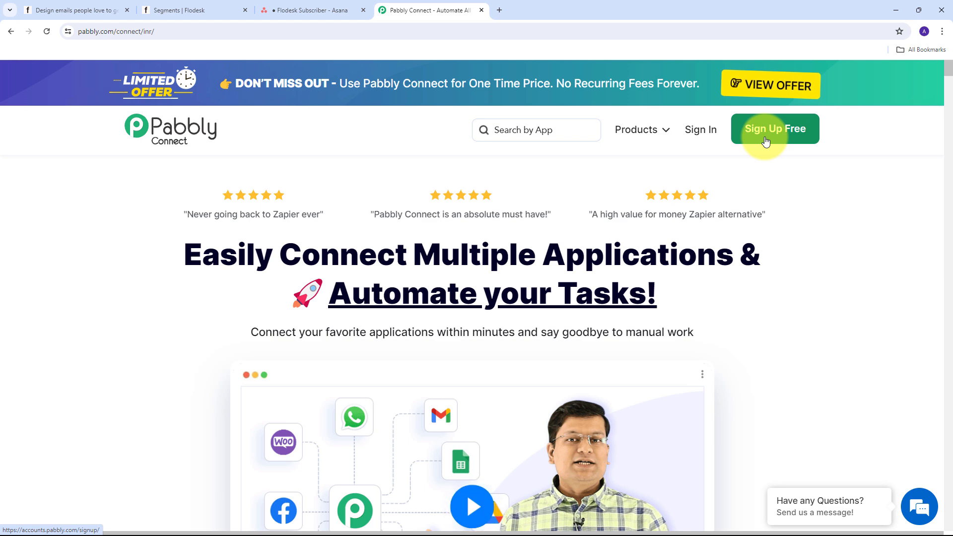
Step: Sign in to Pabbly and launch Pabbly Connect from the All Pabbly Apps page
{"action": "left_click", "coordinate": [709, 135]}
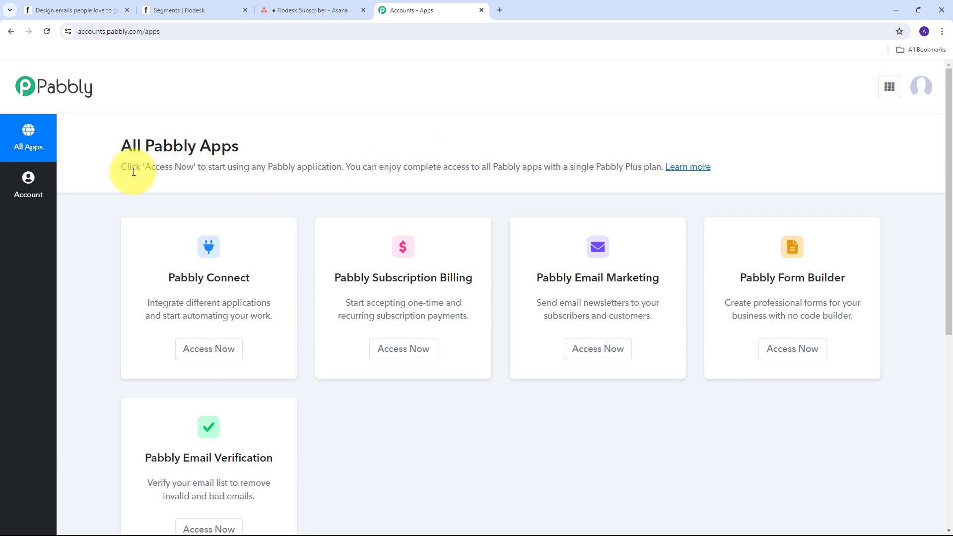
{"action": "scroll", "coordinate": [249, 166], "scroll_direction": "down", "scroll_amount": 1}
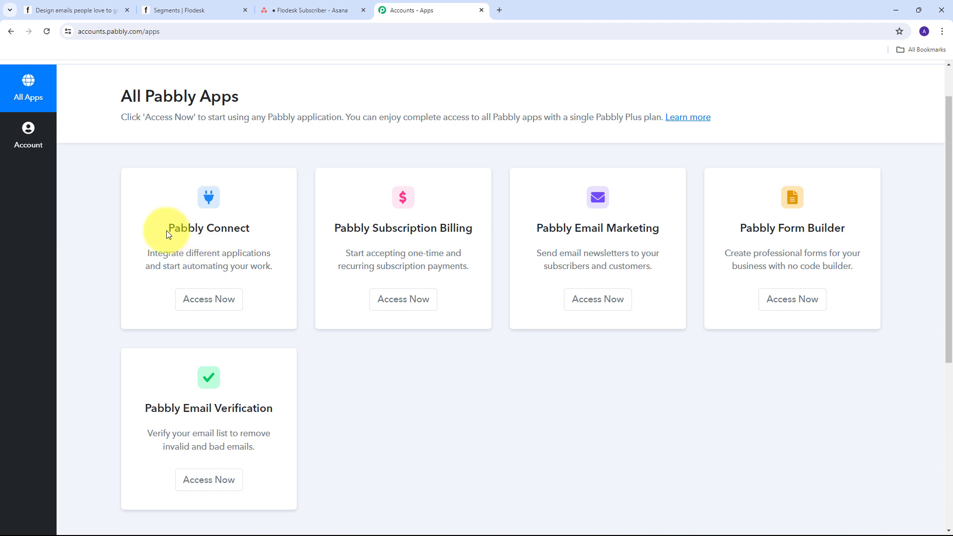
{"action": "left_click_drag", "start_coordinate": [166, 228], "coordinate": [253, 232]}
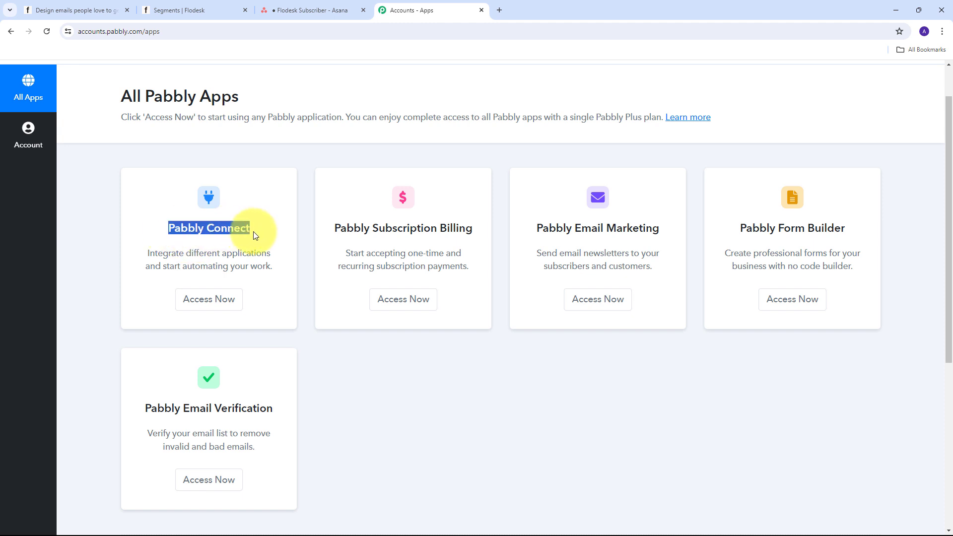
{"action": "left_click", "coordinate": [204, 300]}
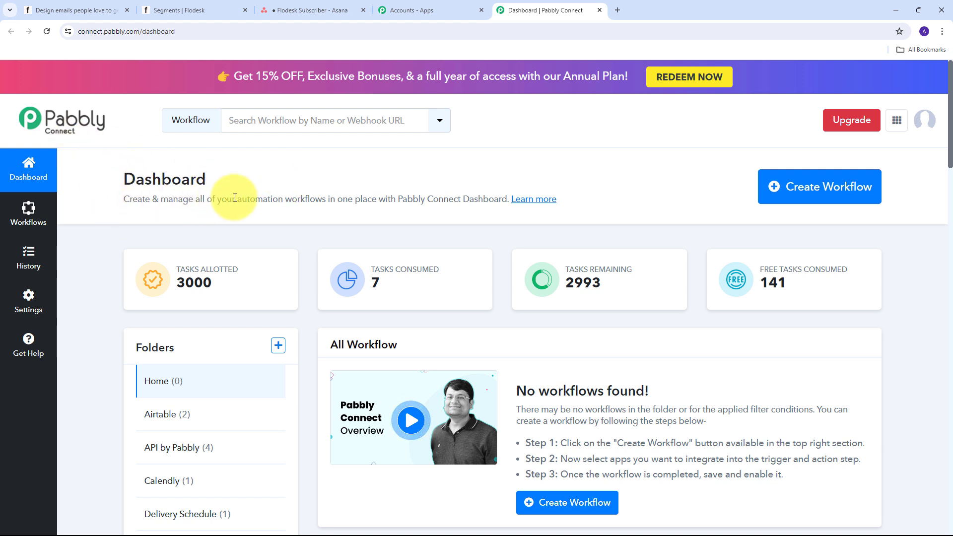
Step: Create the 'Create Asana Tasks for New Flodesk Subscriber…' workflow in the Flodesk folder
{"action": "left_click", "coordinate": [805, 196]}
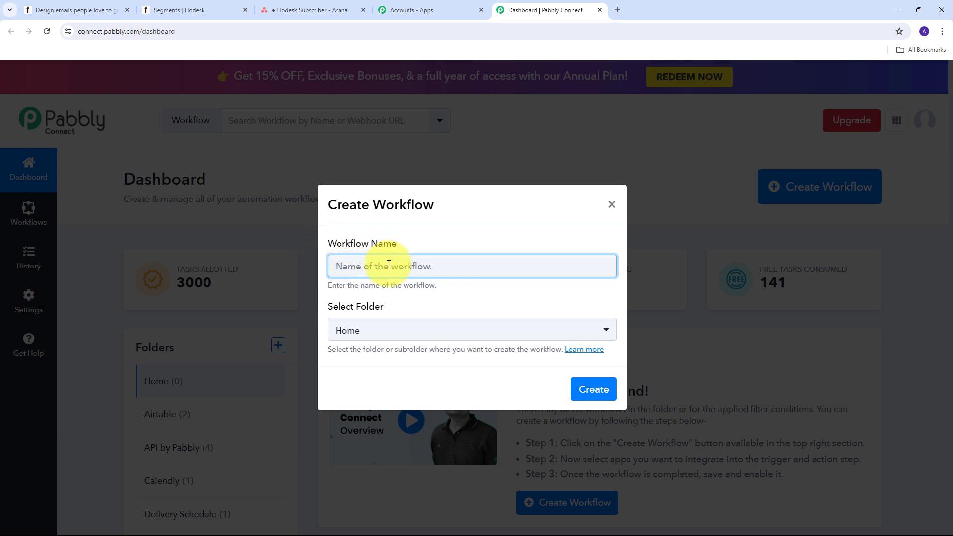
{"action": "key", "text": "ctrl+v"}
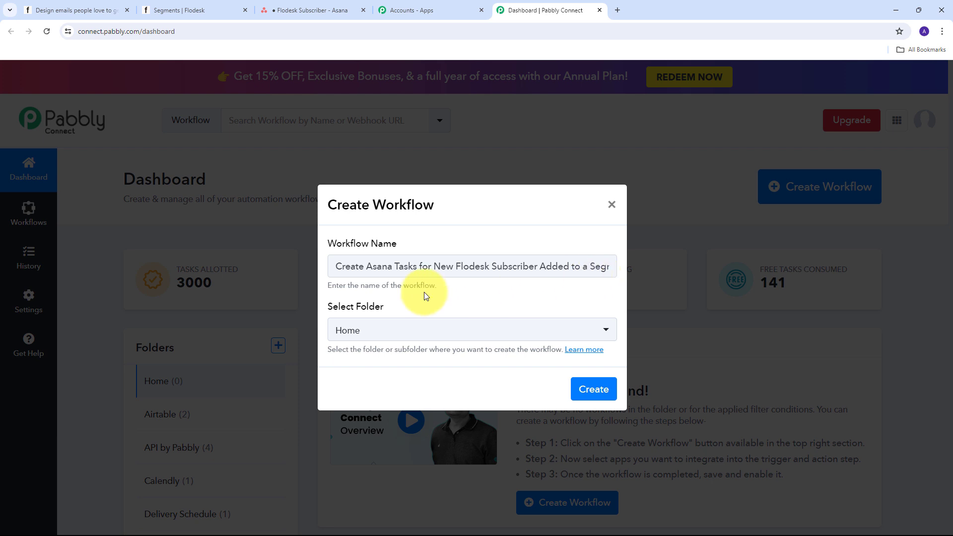
{"action": "left_click", "coordinate": [372, 330]}
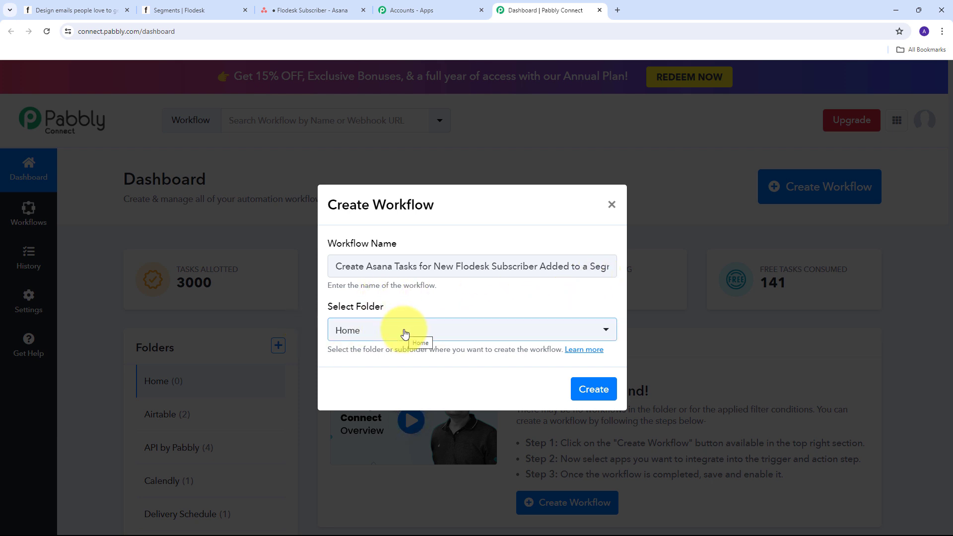
{"action": "left_click", "coordinate": [438, 342]}
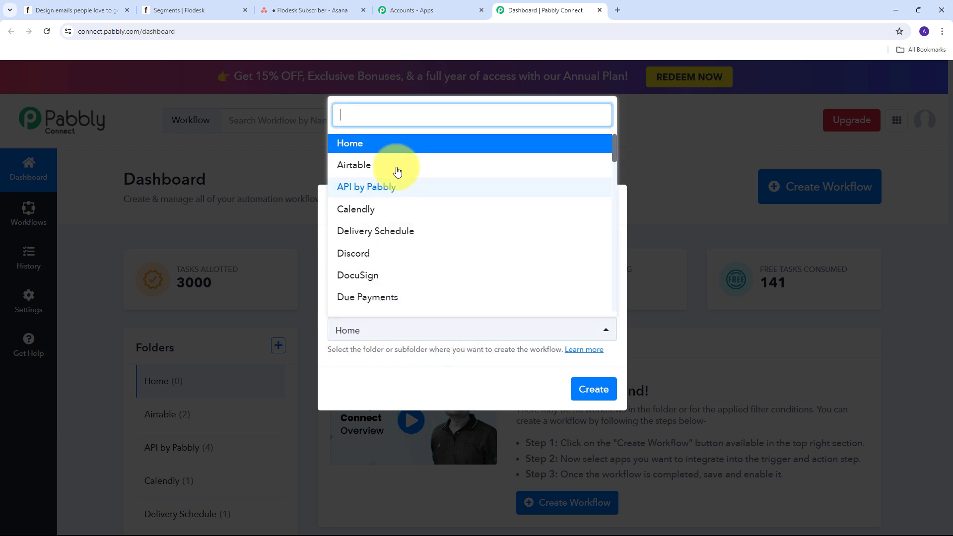
{"action": "scroll", "coordinate": [454, 184], "scroll_direction": "down", "scroll_amount": 1}
{"action": "scroll", "coordinate": [455, 184], "scroll_direction": "down", "scroll_amount": 2}
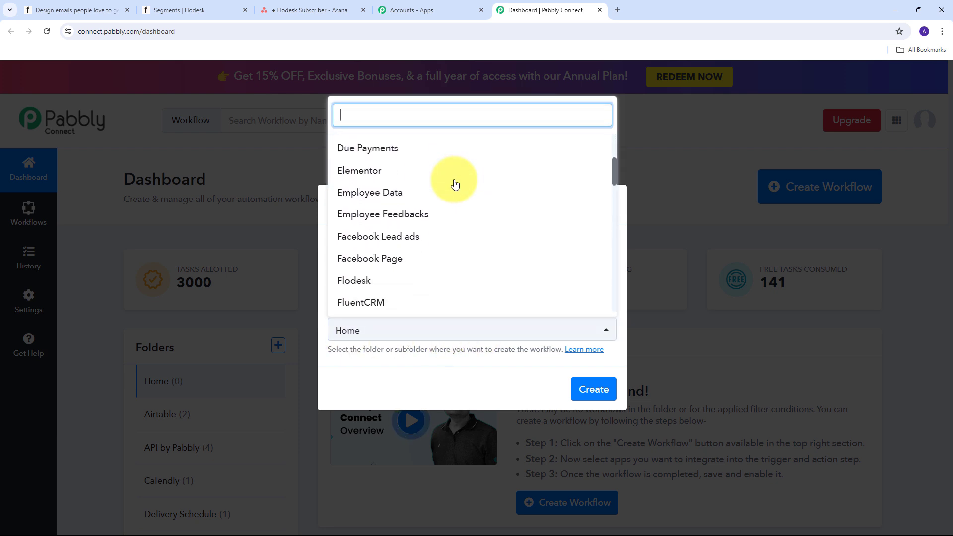
{"action": "scroll", "coordinate": [455, 184], "scroll_direction": "down", "scroll_amount": 1}
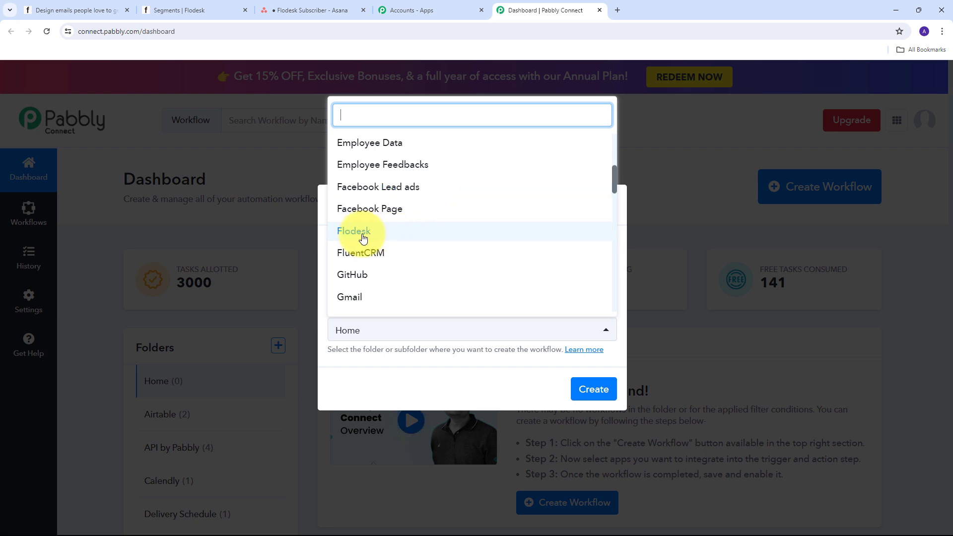
{"action": "left_click", "coordinate": [366, 236]}
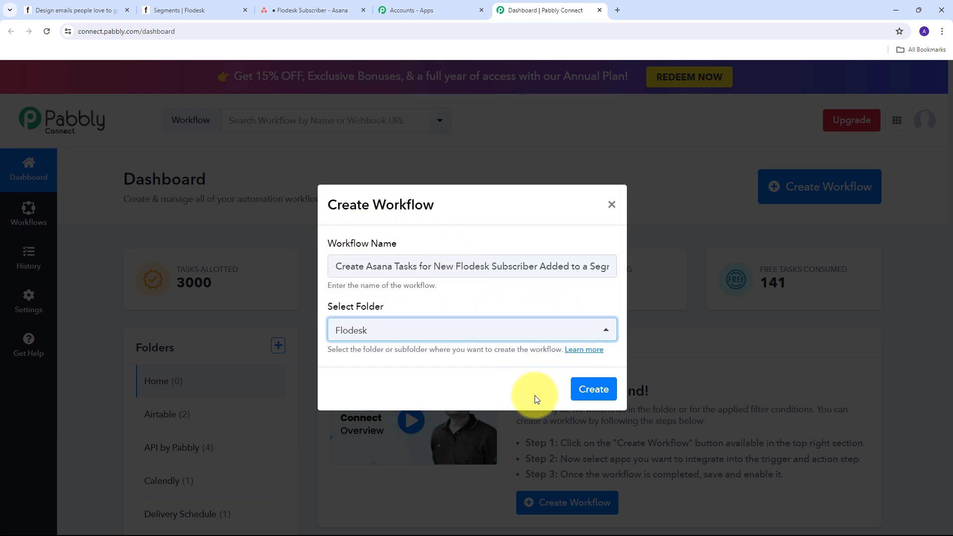
{"action": "left_click", "coordinate": [593, 390]}
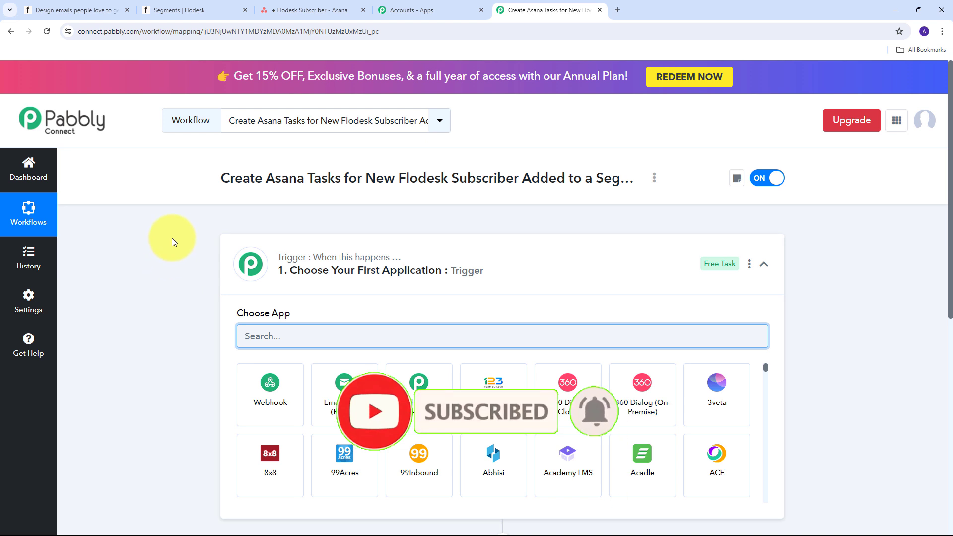
Step: Set the trigger app to Flodesk with the Subscriber Added to Segment event
{"action": "scroll", "coordinate": [172, 238], "scroll_direction": "down", "scroll_amount": 3}
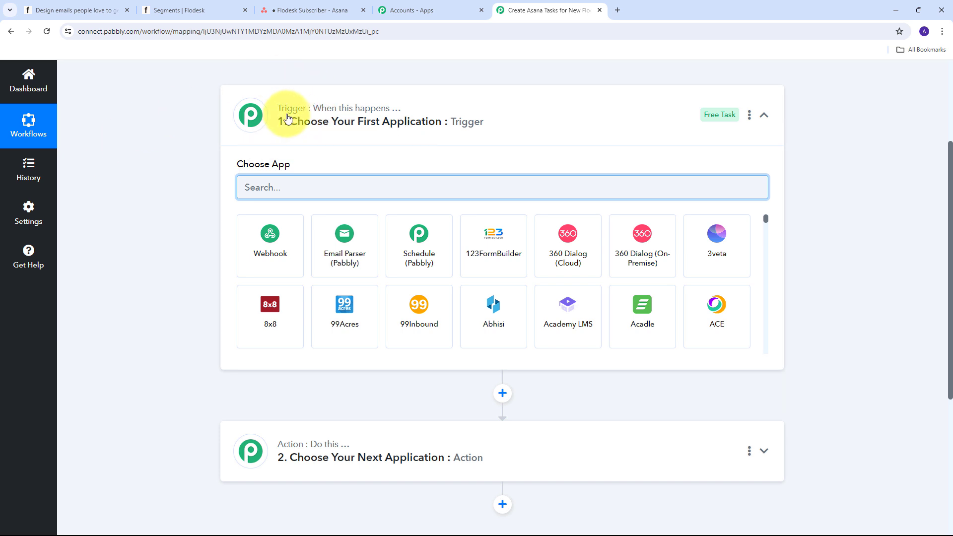
{"action": "mouse_move", "coordinate": [298, 110]}
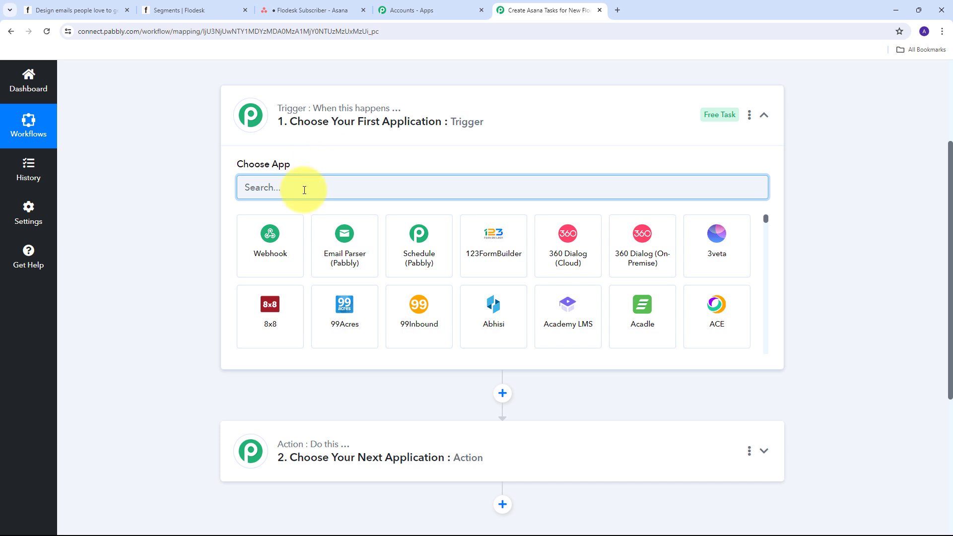
{"action": "type", "text": "Flodesk"}
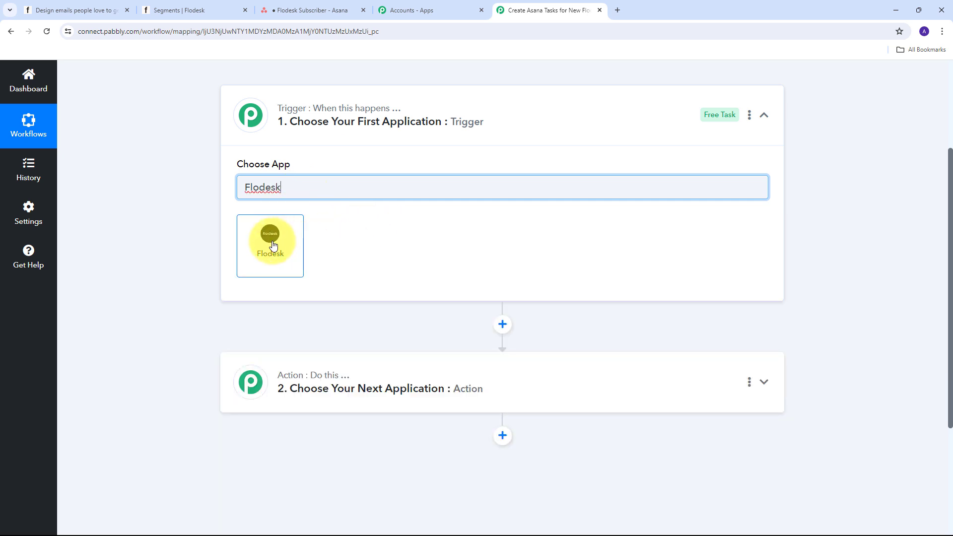
{"action": "left_click", "coordinate": [273, 245]}
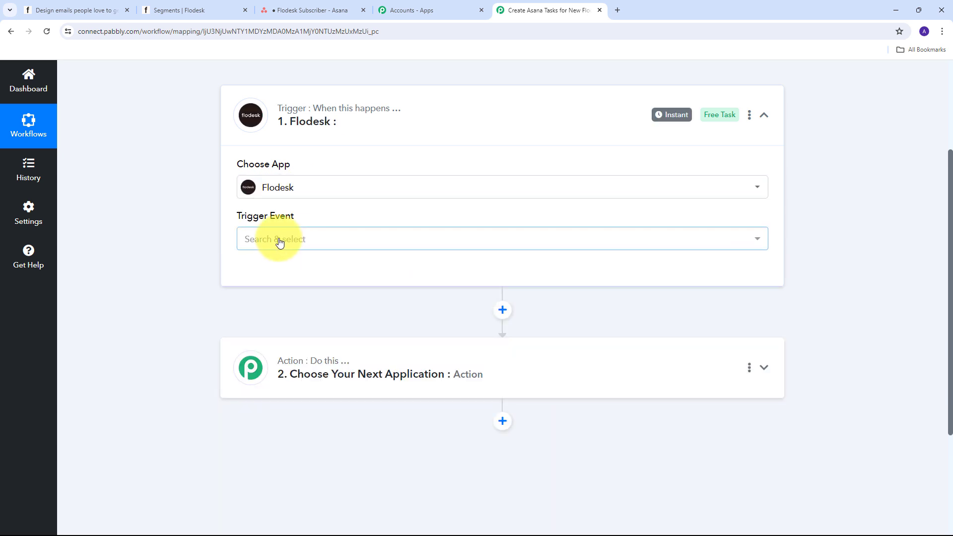
{"action": "left_click", "coordinate": [535, 242]}
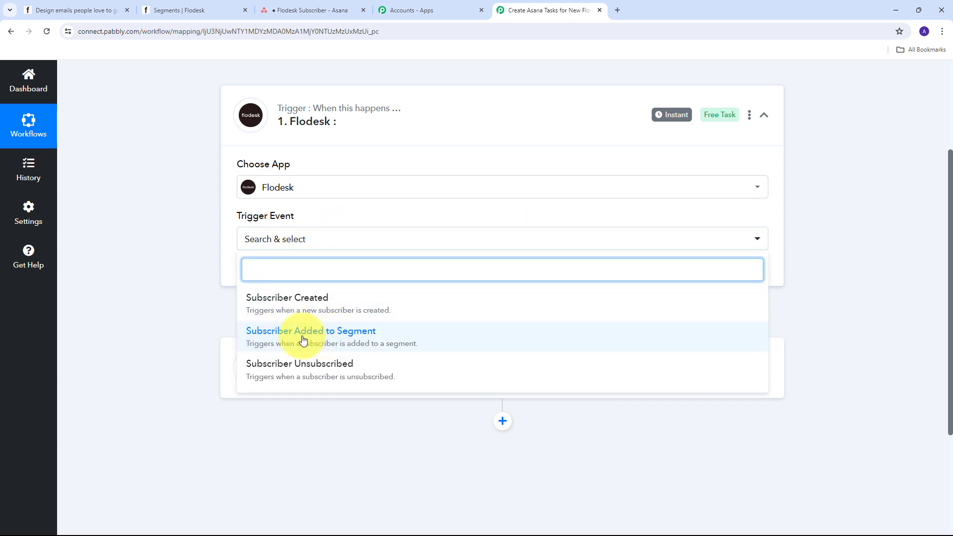
{"action": "left_click", "coordinate": [340, 336]}
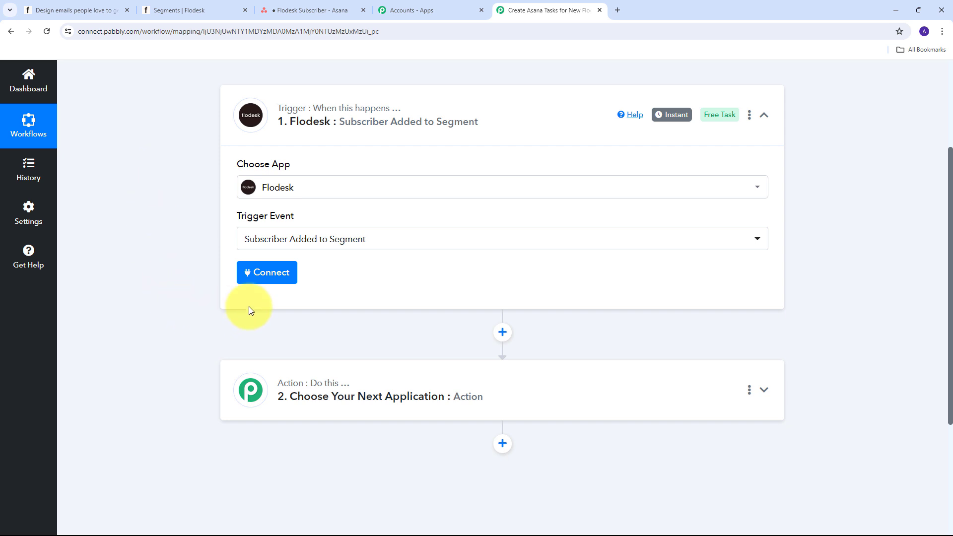
Step: Add a new Flodesk connection, log in and allow Pabbly access to the account
{"action": "left_click", "coordinate": [260, 272]}
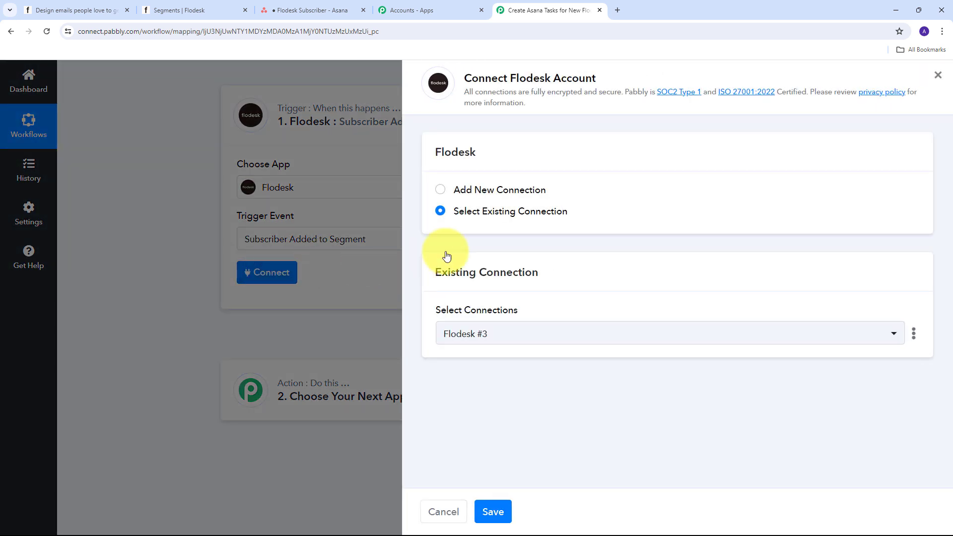
{"action": "left_click", "coordinate": [473, 190]}
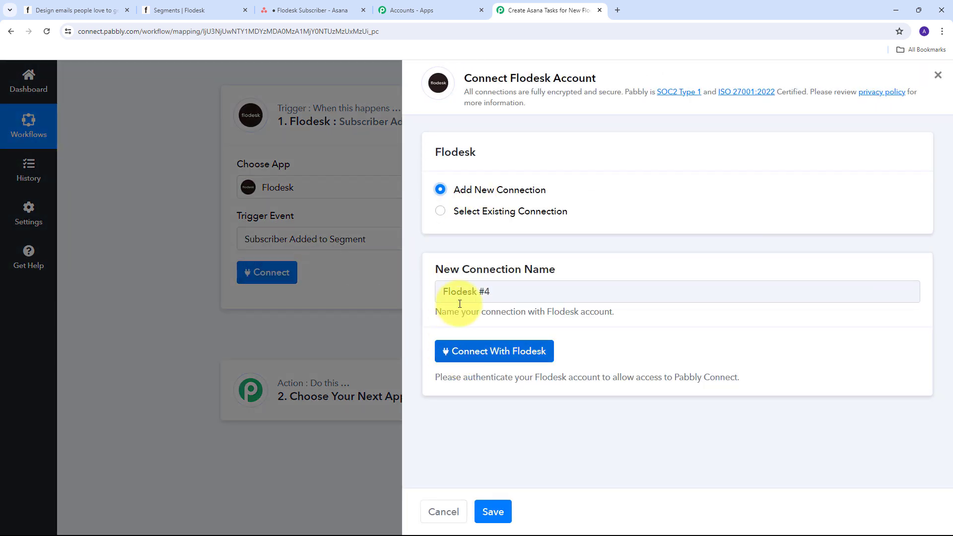
{"action": "left_click", "coordinate": [493, 354]}
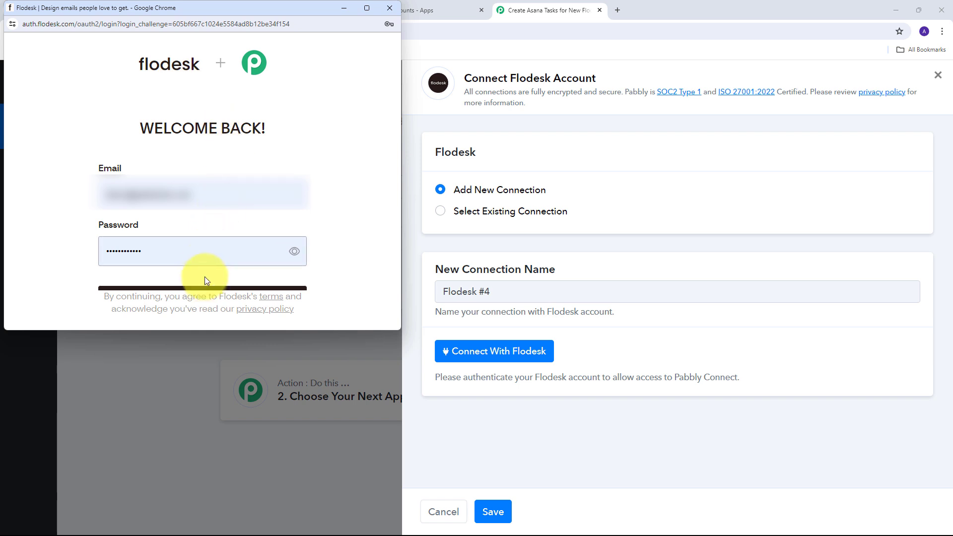
{"action": "left_click", "coordinate": [198, 288]}
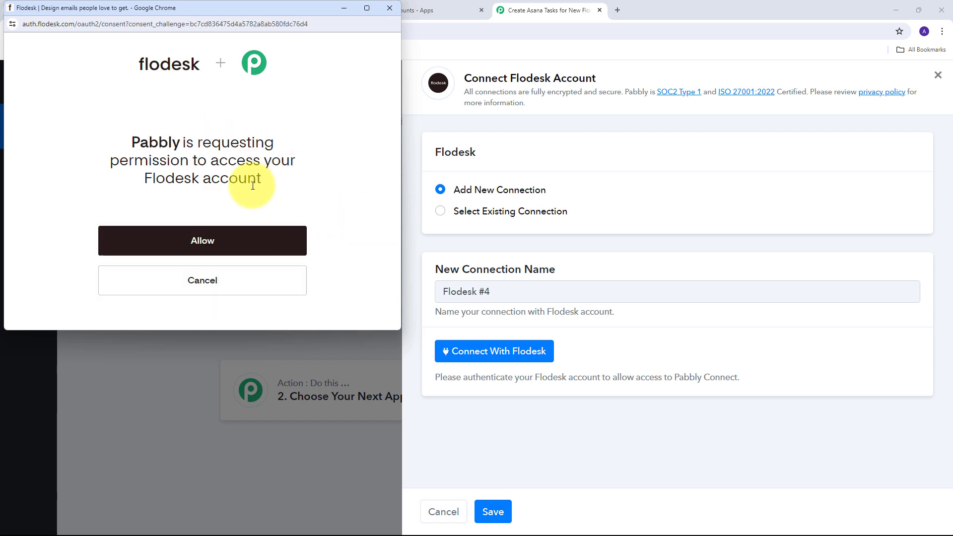
{"action": "left_click", "coordinate": [202, 241]}
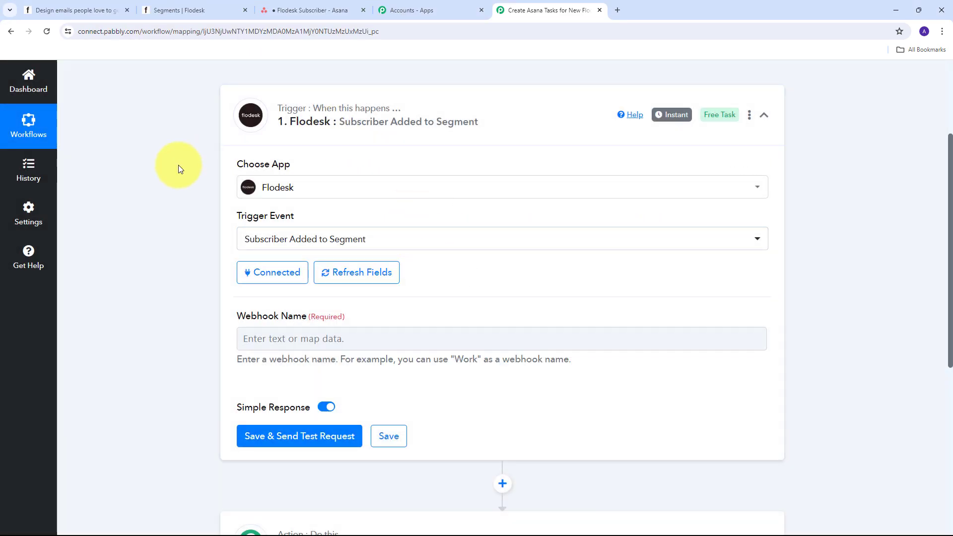
Step: Name the webhook 'New Webinar registrant', then save and send a test request
{"action": "scroll", "coordinate": [325, 212], "scroll_direction": "down", "scroll_amount": 1}
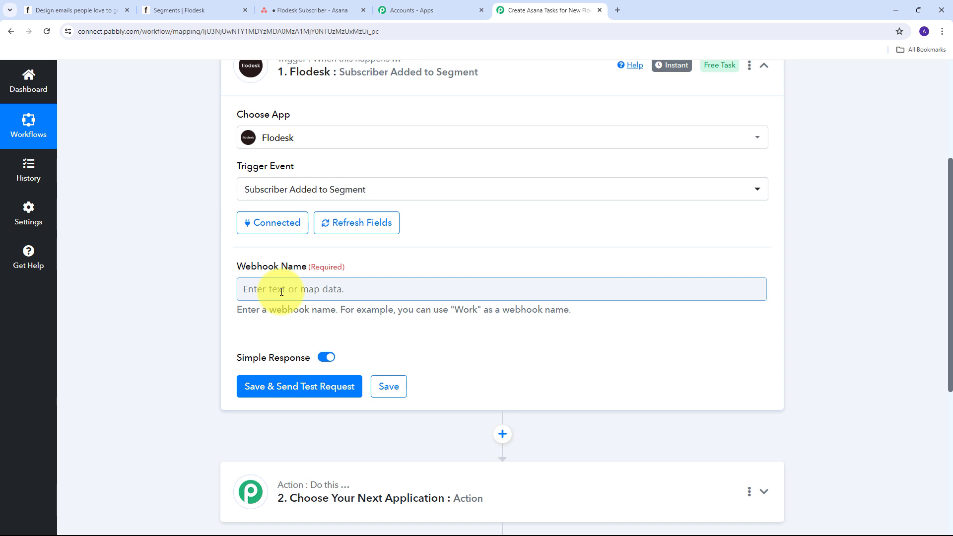
{"action": "left_click", "coordinate": [281, 291]}
{"action": "type", "text": "New Webinar registrant"}
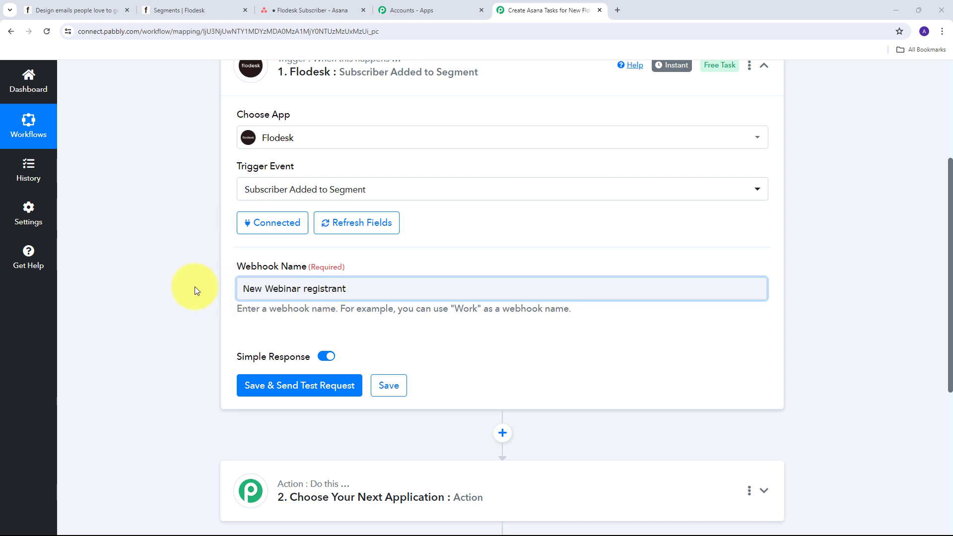
{"action": "scroll", "coordinate": [199, 281], "scroll_direction": "down", "scroll_amount": 1}
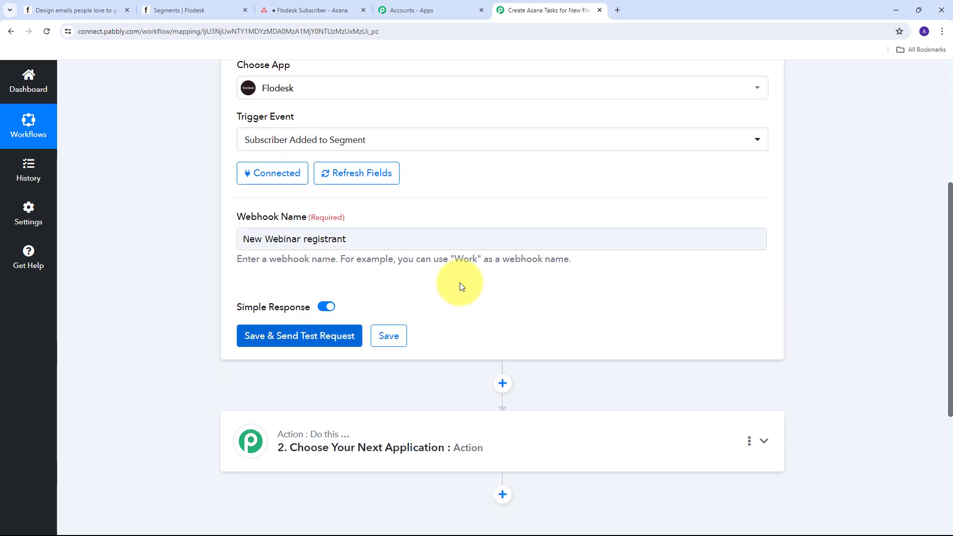
{"action": "left_click", "coordinate": [270, 336]}
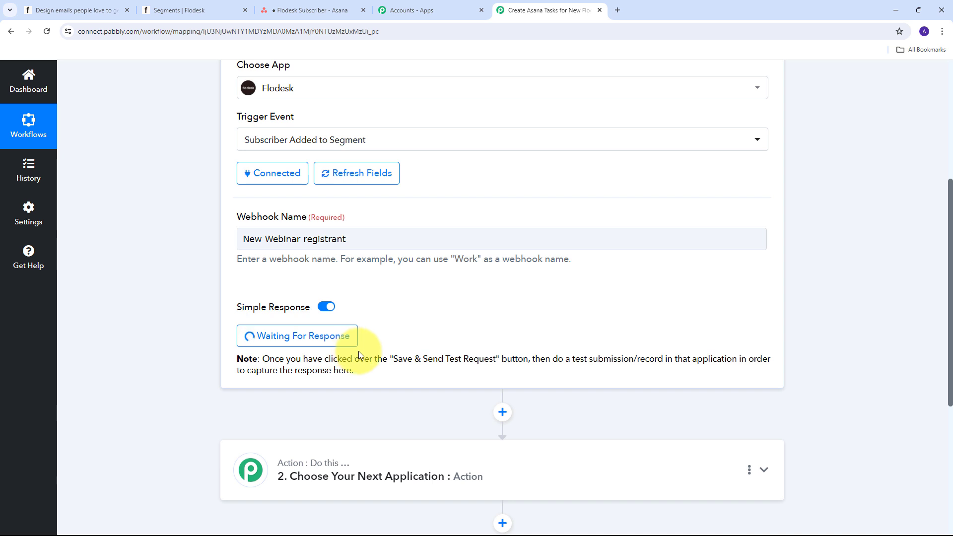
{"action": "left_click", "coordinate": [62, 9]}
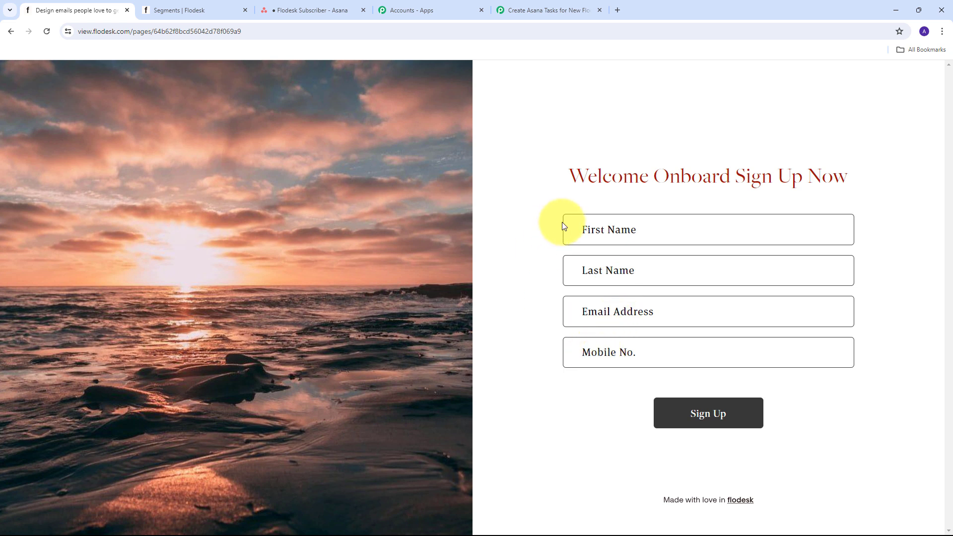
Step: Submit the Flodesk sign-up form with a test subscriber's first and last name, e-mail address and mobile number
{"action": "left_click", "coordinate": [626, 231]}
{"action": "type", "text": "New"}
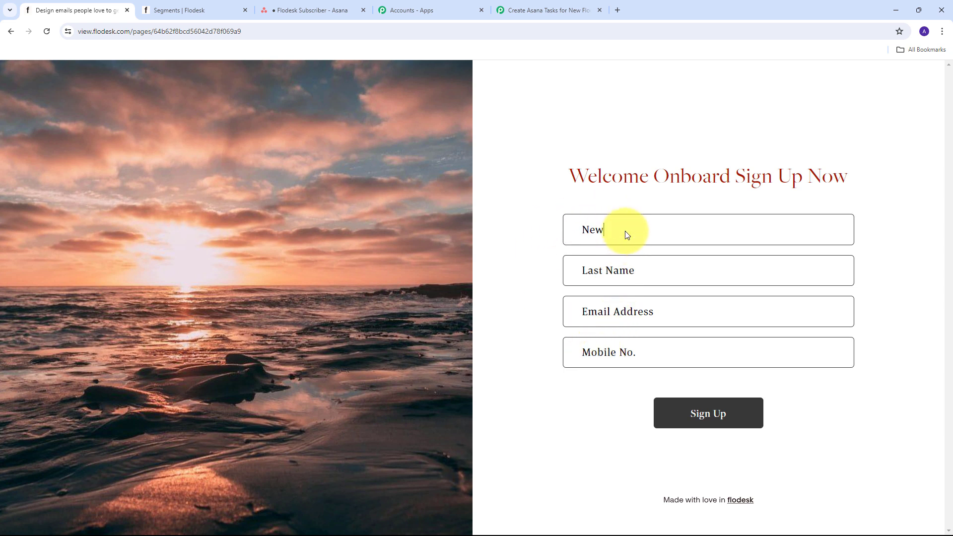
{"action": "key", "text": "Tab"}
{"action": "type", "text": "Subscriber"}
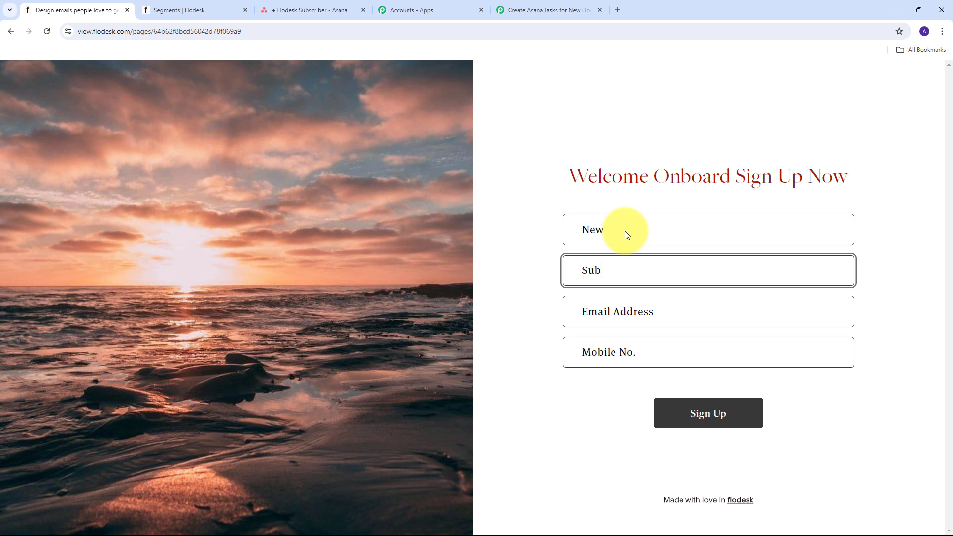
{"action": "key", "text": "Tab"}
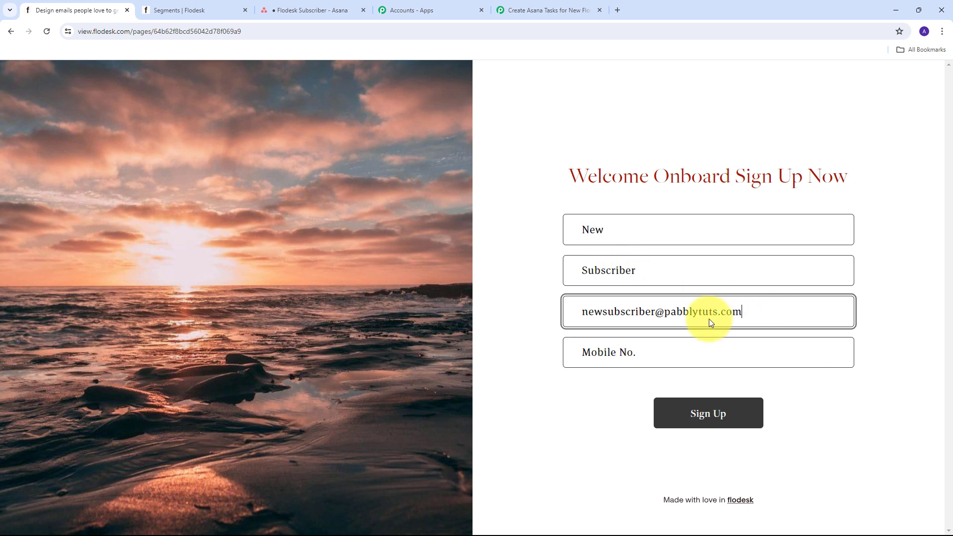
{"action": "left_click", "coordinate": [620, 359]}
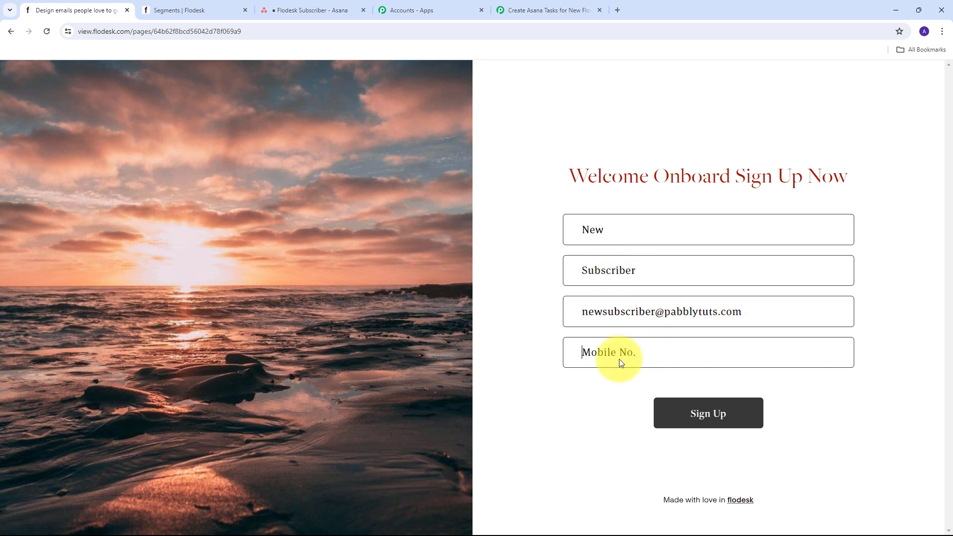
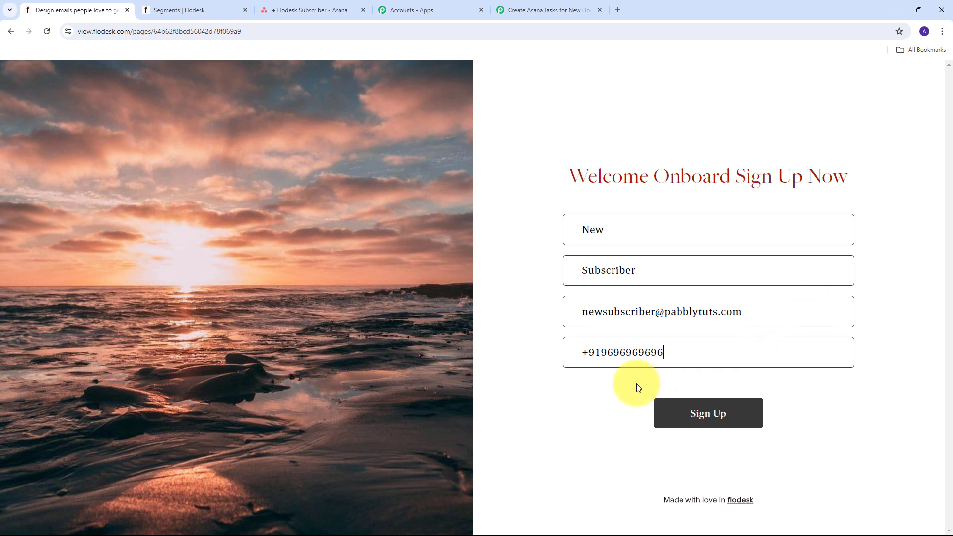
{"action": "left_click", "coordinate": [699, 420]}
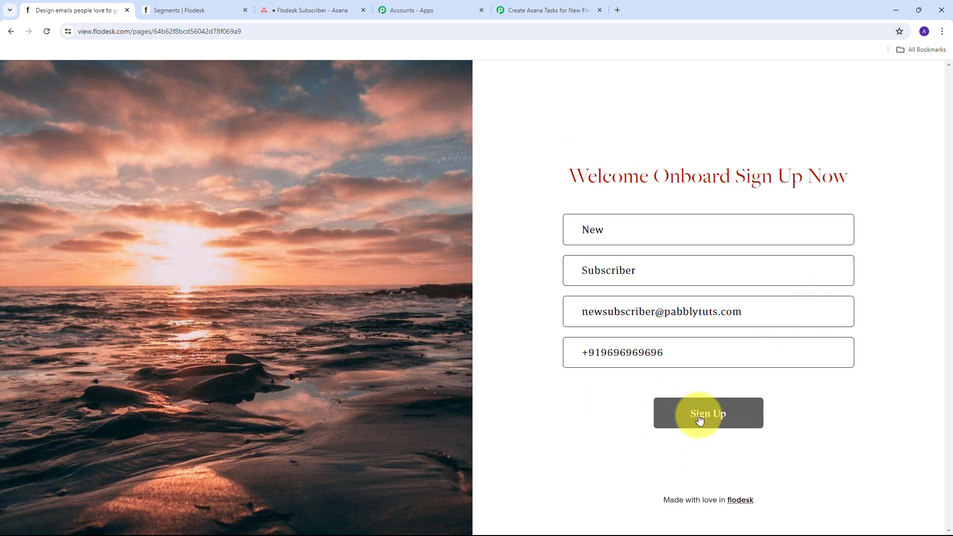
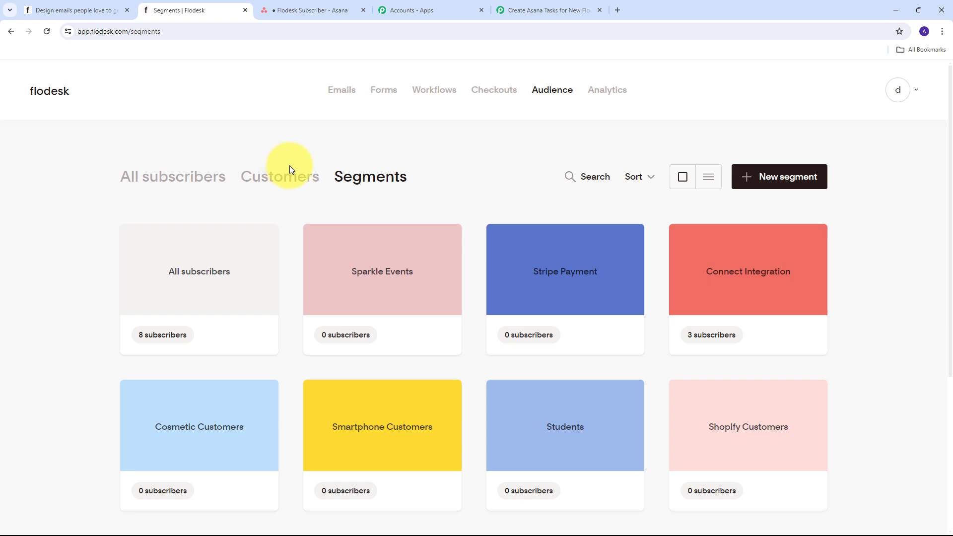
Step: Reload the Flodesk segments and open Connect Integration, now listing 4 subscribers
{"action": "mouse_move", "coordinate": [724, 270]}
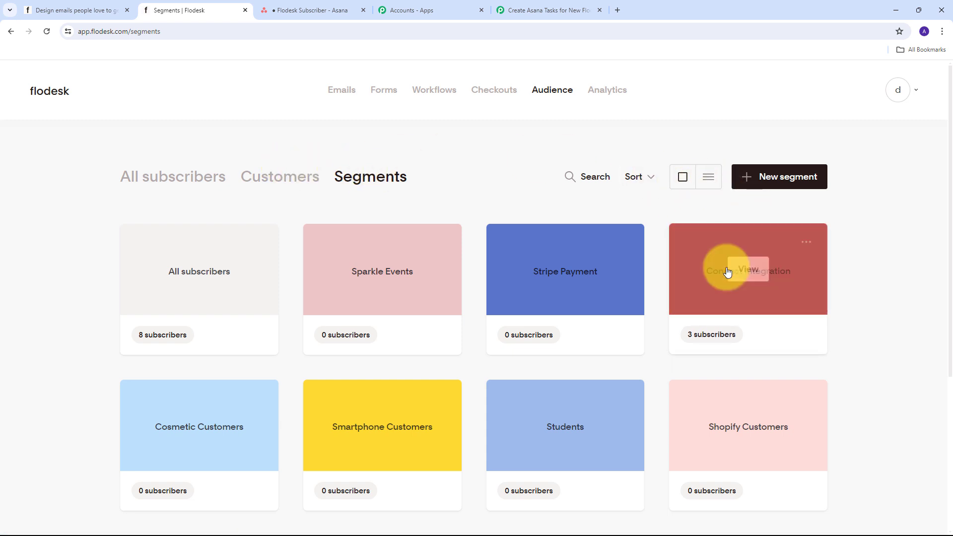
{"action": "left_click", "coordinate": [47, 31]}
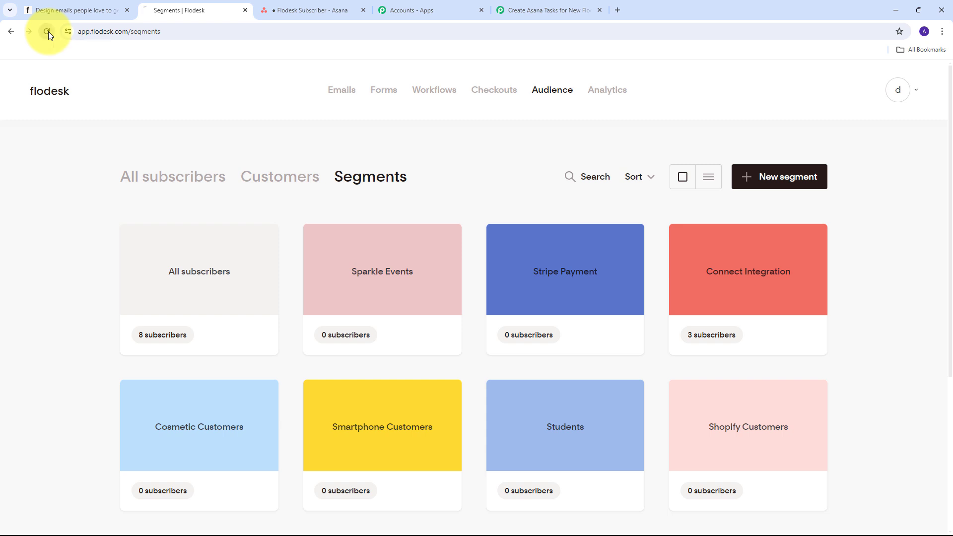
{"action": "mouse_move", "coordinate": [734, 267]}
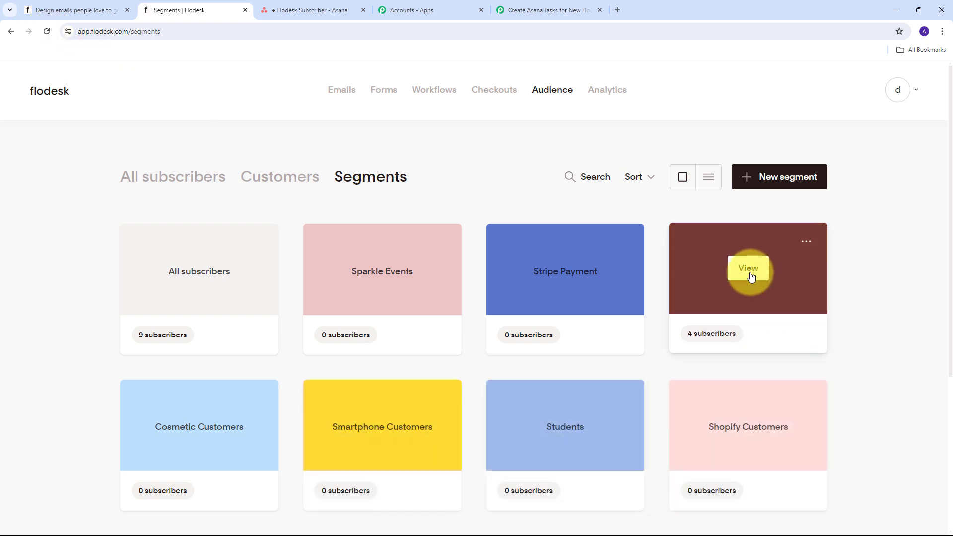
{"action": "left_click", "coordinate": [750, 273]}
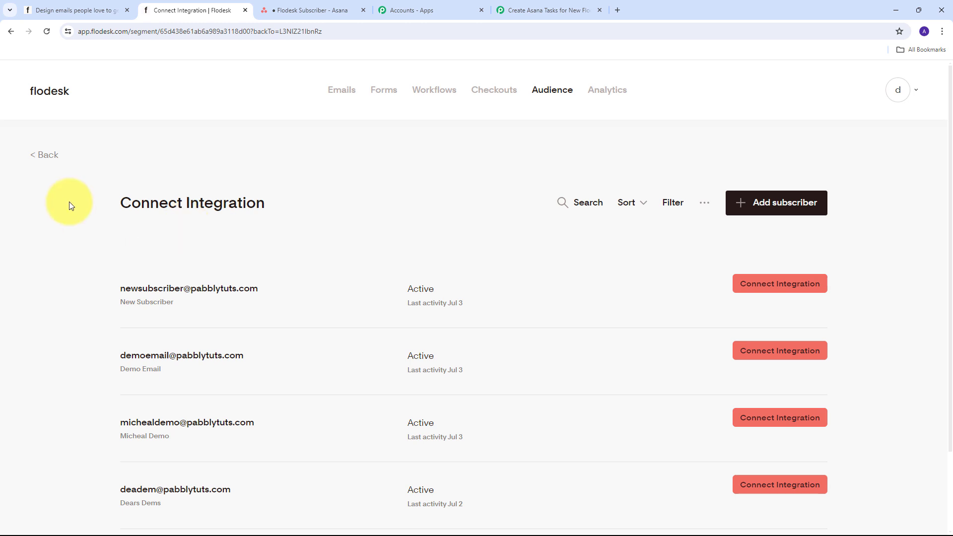
Step: Back in the Pabbly workflow, review the trigger's Webhook Id, Subscriber Status, Source and Segment Name values
{"action": "left_click", "coordinate": [543, 9]}
{"action": "scroll", "coordinate": [833, 243], "scroll_direction": "down", "scroll_amount": 5}
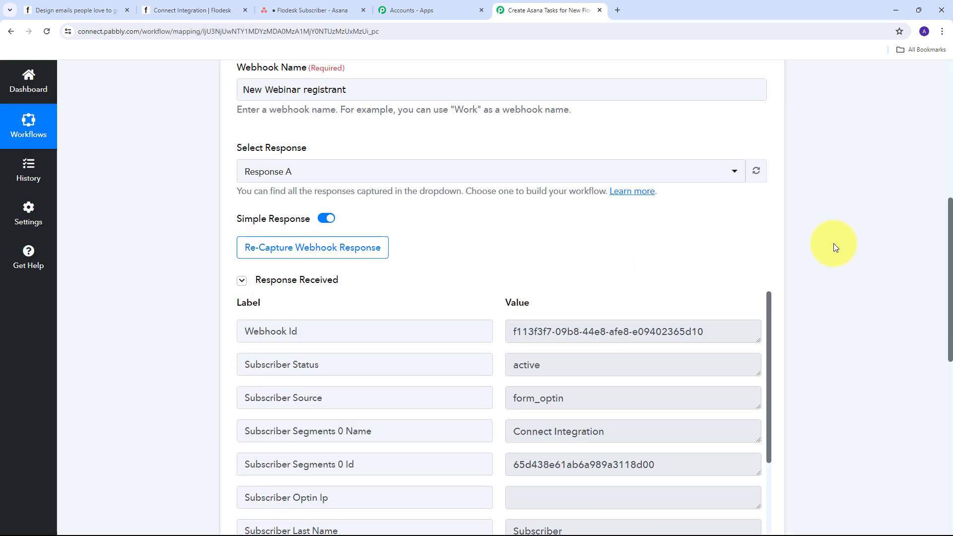
{"action": "scroll", "coordinate": [834, 244], "scroll_direction": "down", "scroll_amount": 1}
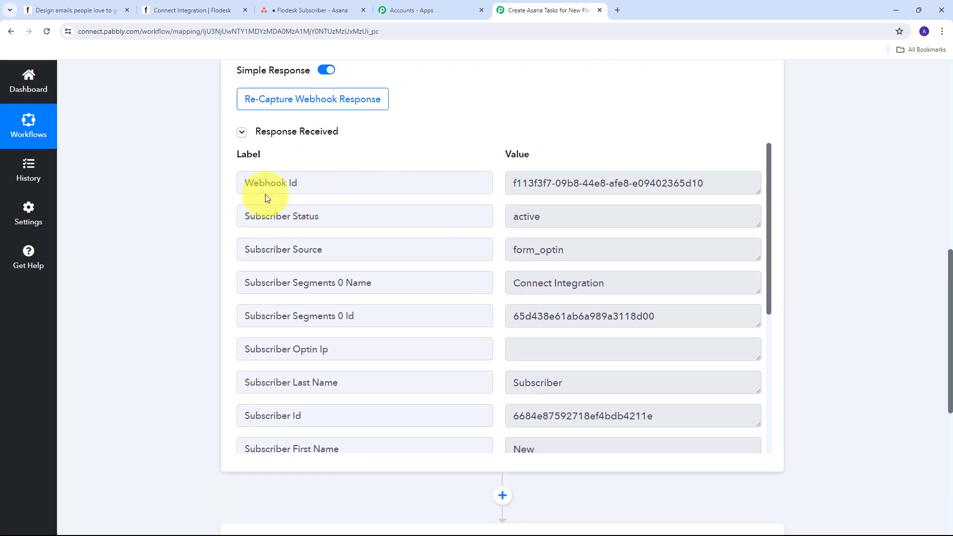
{"action": "left_click", "coordinate": [736, 185]}
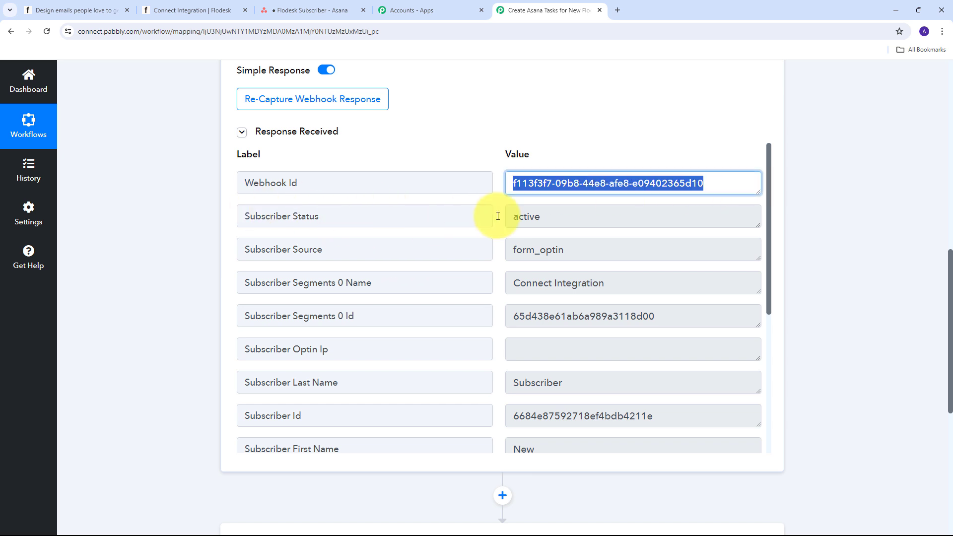
{"action": "left_click", "coordinate": [623, 216]}
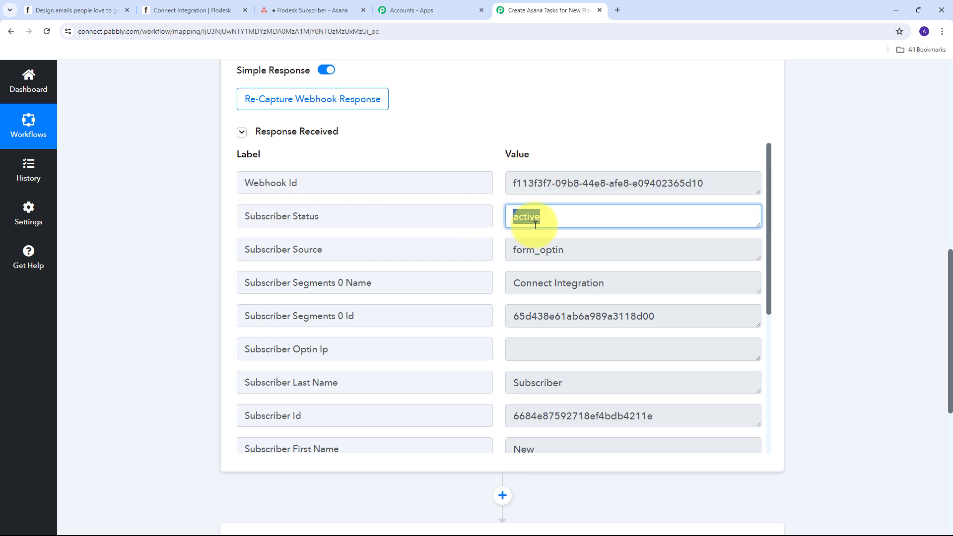
{"action": "key", "text": "Tab"}
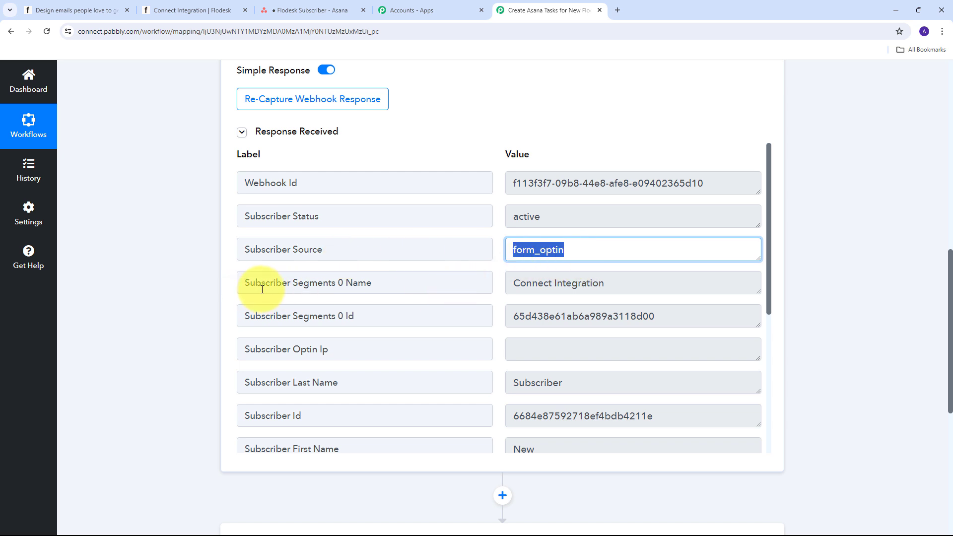
{"action": "left_click", "coordinate": [642, 283]}
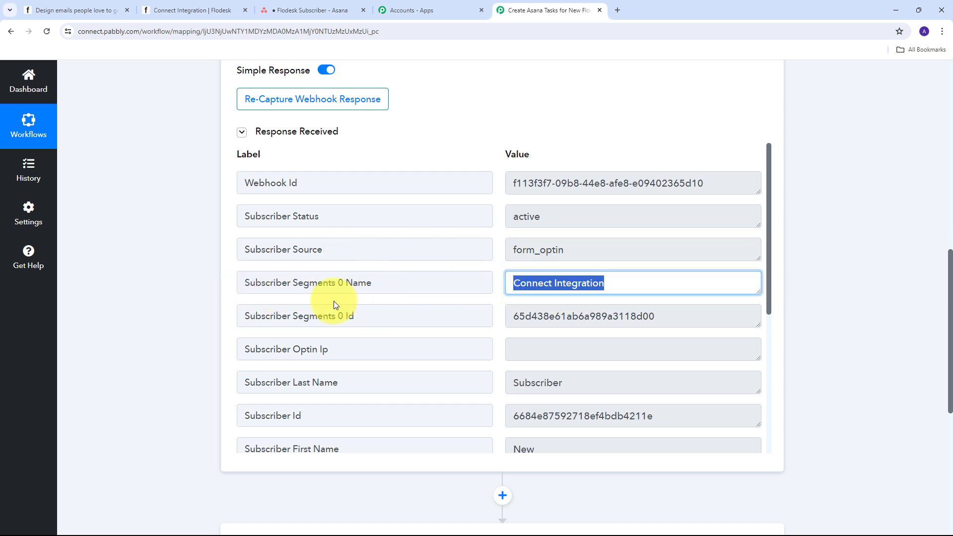
{"action": "scroll", "coordinate": [334, 301], "scroll_direction": "down", "scroll_amount": 1}
{"action": "scroll", "coordinate": [350, 297], "scroll_direction": "down", "scroll_amount": 2}
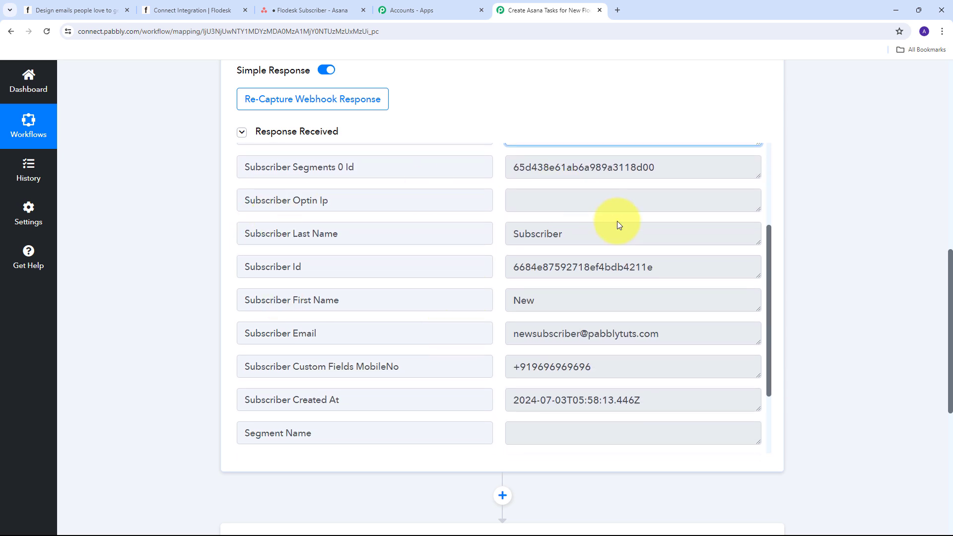
Step: Review the captured subscriber's first and last name, email, mobile number and Subscriber Id
{"action": "left_click", "coordinate": [598, 301]}
{"action": "left_click", "coordinate": [536, 234]}
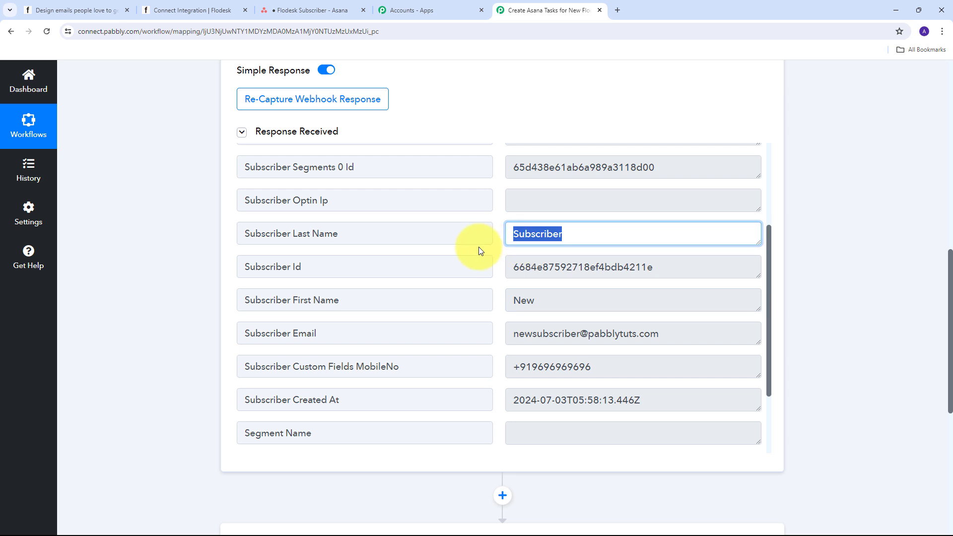
{"action": "left_click", "coordinate": [724, 326]}
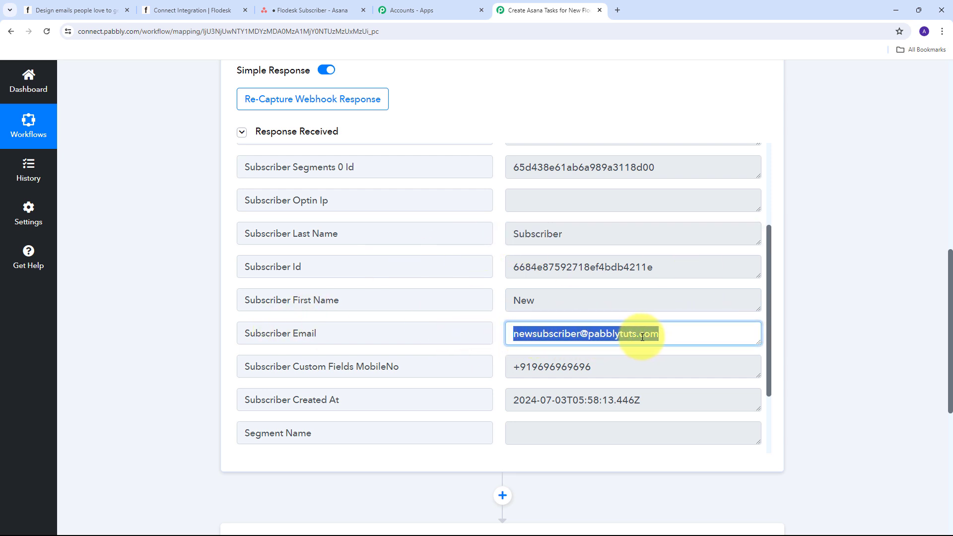
{"action": "scroll", "coordinate": [692, 323], "scroll_direction": "down", "scroll_amount": 1}
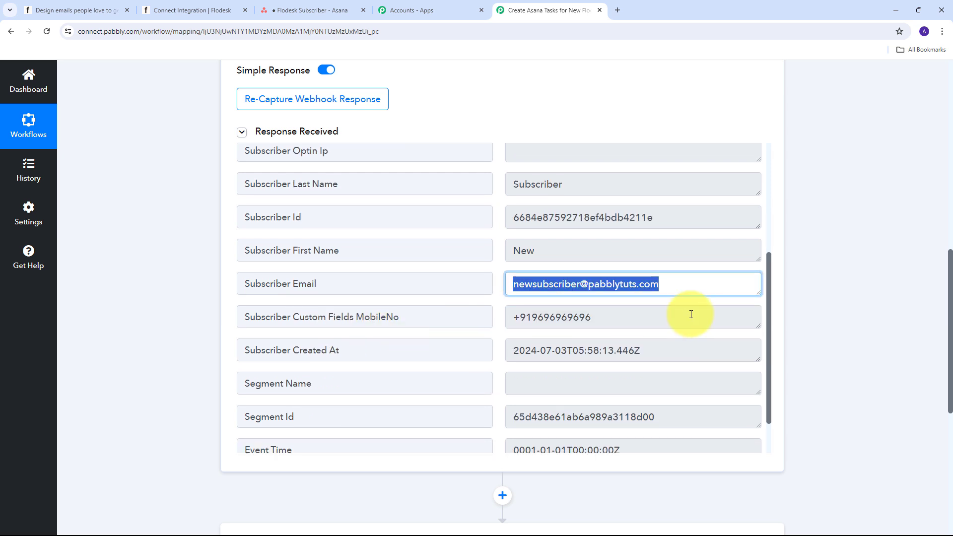
{"action": "left_click", "coordinate": [509, 319]}
{"action": "scroll", "coordinate": [401, 286], "scroll_direction": "up", "scroll_amount": 2}
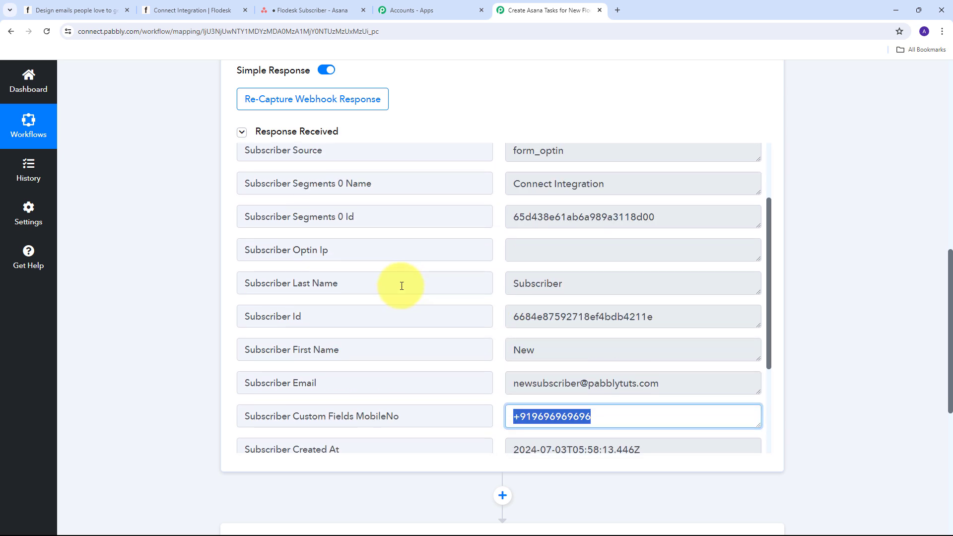
{"action": "left_click", "coordinate": [706, 320]}
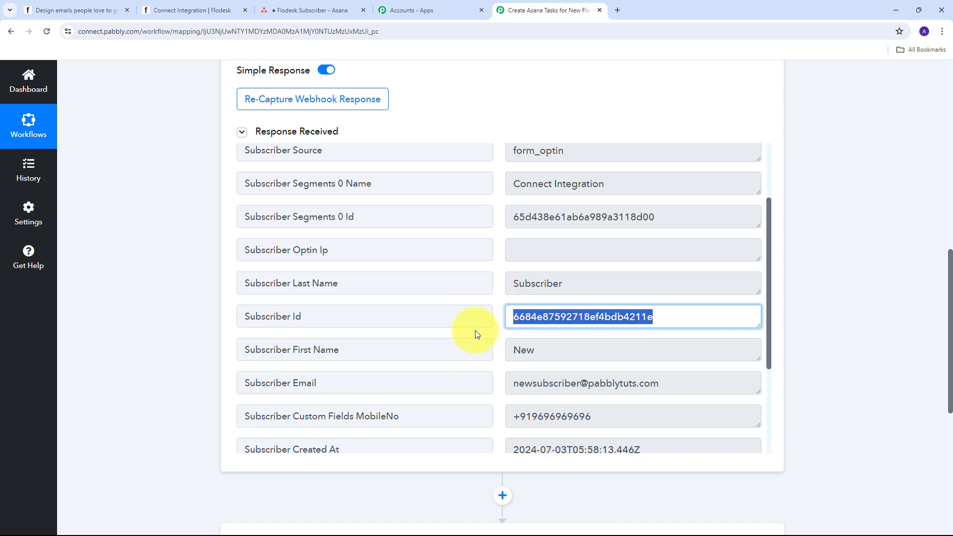
{"action": "scroll", "coordinate": [475, 332], "scroll_direction": "up", "scroll_amount": 2}
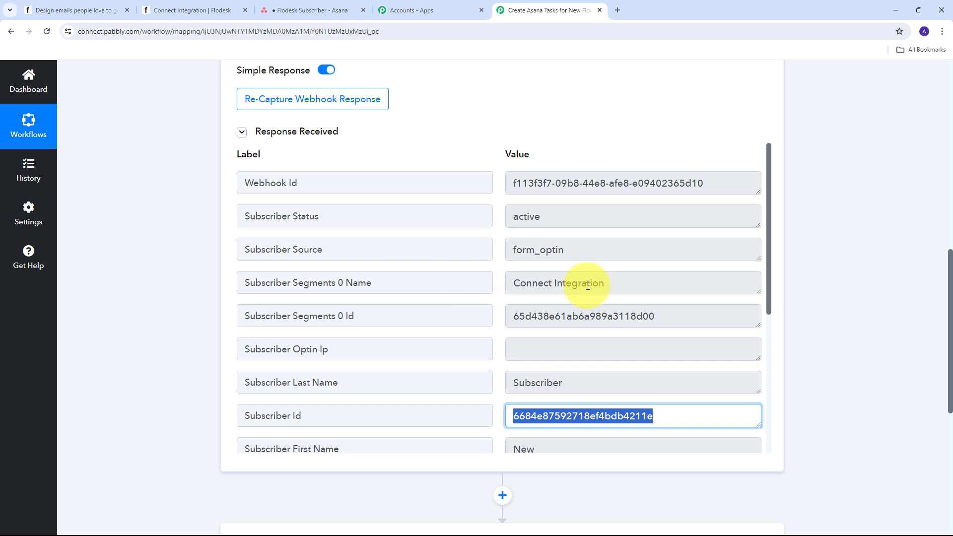
{"action": "left_click", "coordinate": [664, 284]}
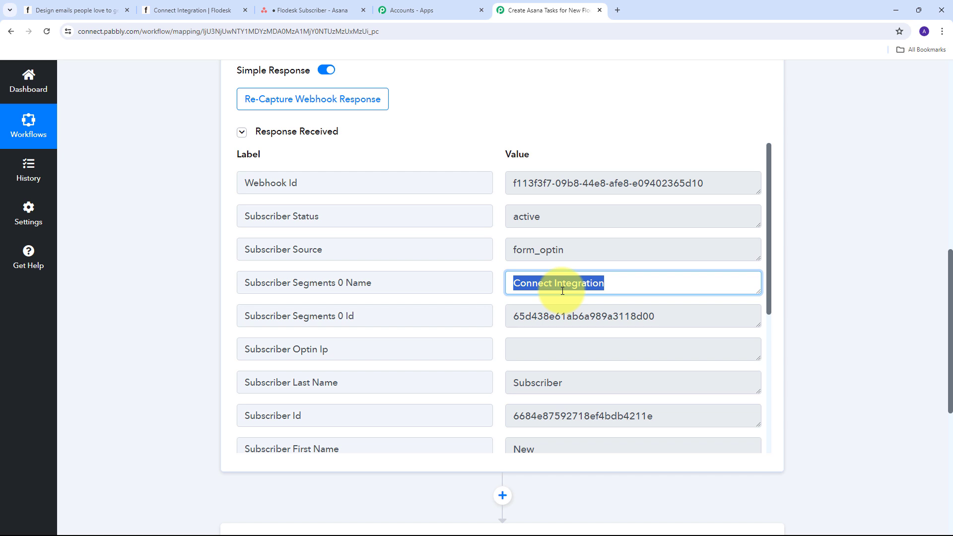
{"action": "scroll", "coordinate": [824, 251], "scroll_direction": "down", "scroll_amount": 6}
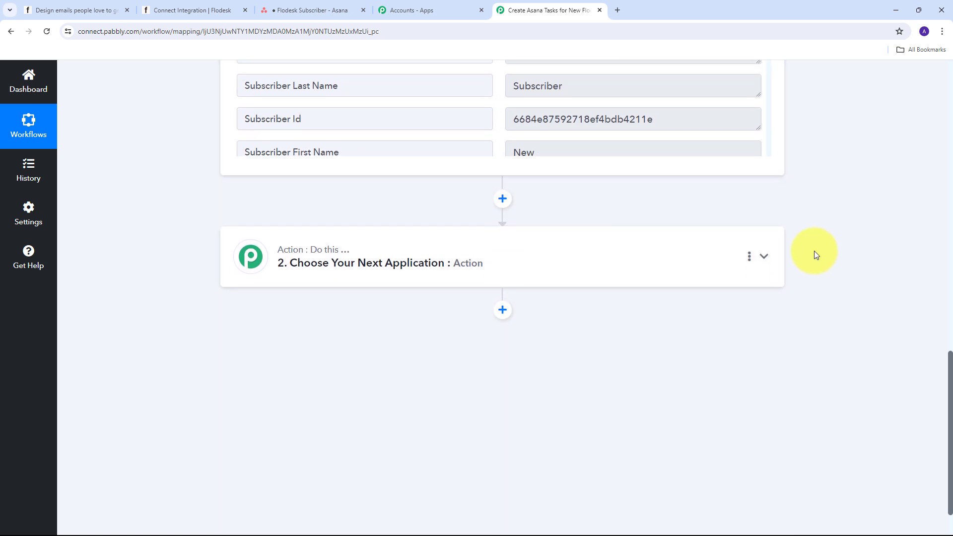
Step: Add a Filter (Pabbly) action with the Filter Values event and connect it
{"action": "left_click", "coordinate": [715, 251]}
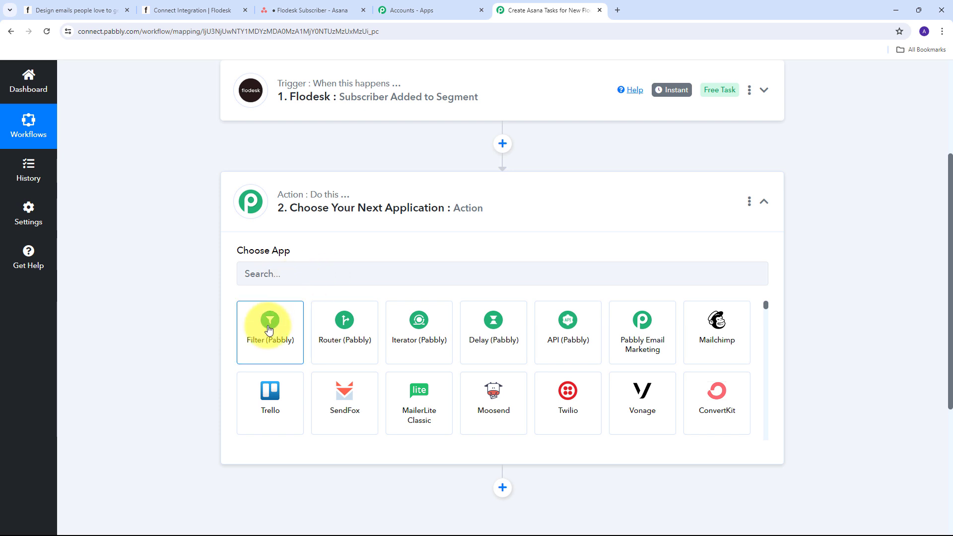
{"action": "left_click", "coordinate": [269, 331]}
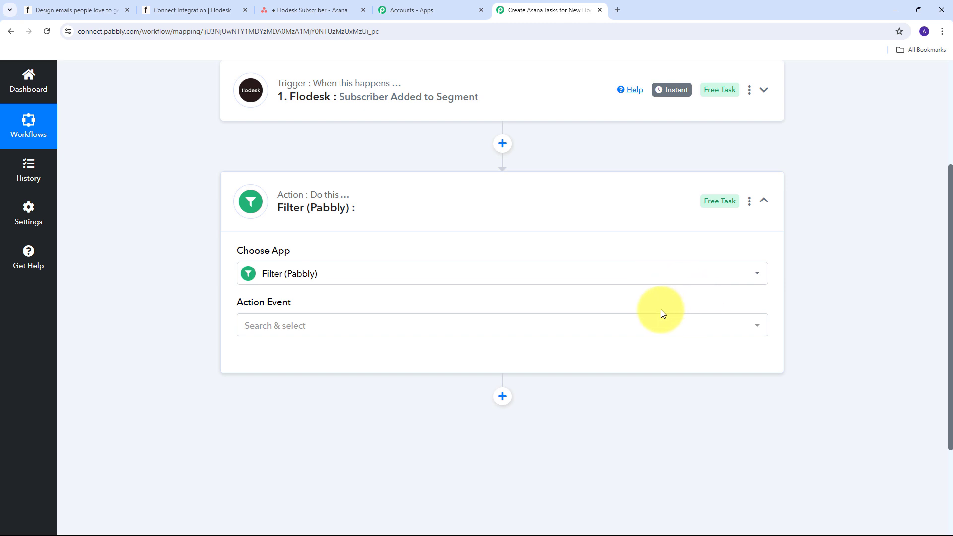
{"action": "left_click", "coordinate": [605, 326]}
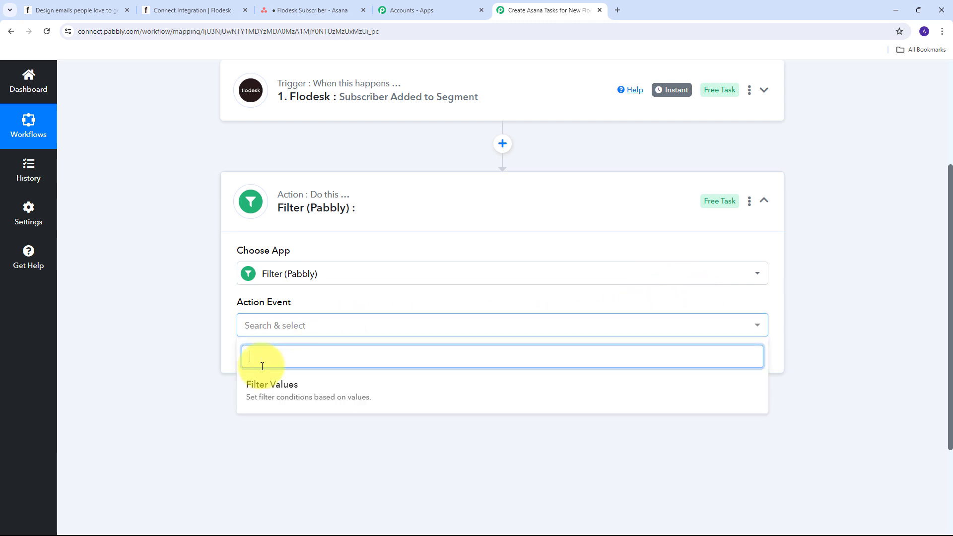
{"action": "left_click", "coordinate": [306, 392]}
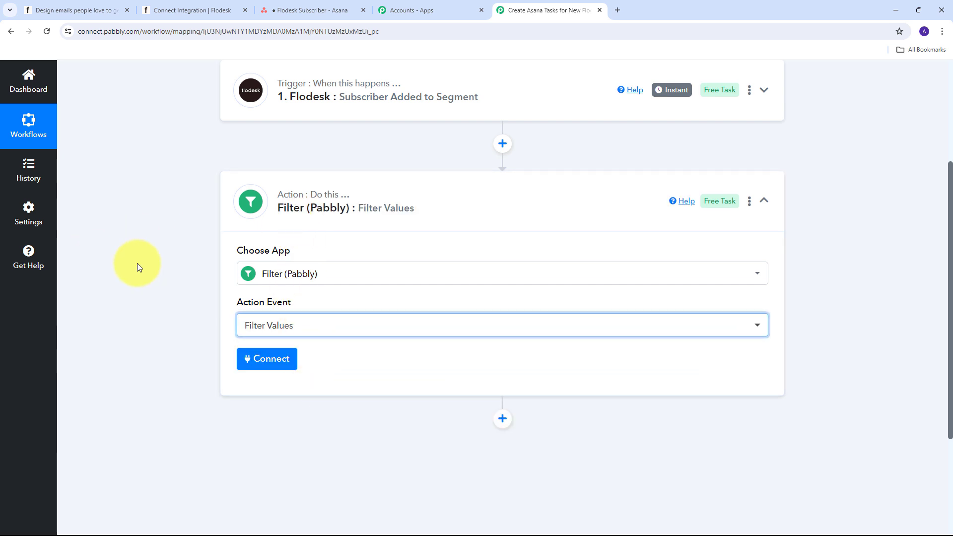
{"action": "left_click", "coordinate": [266, 368]}
{"action": "scroll", "coordinate": [519, 267], "scroll_direction": "down", "scroll_amount": 2}
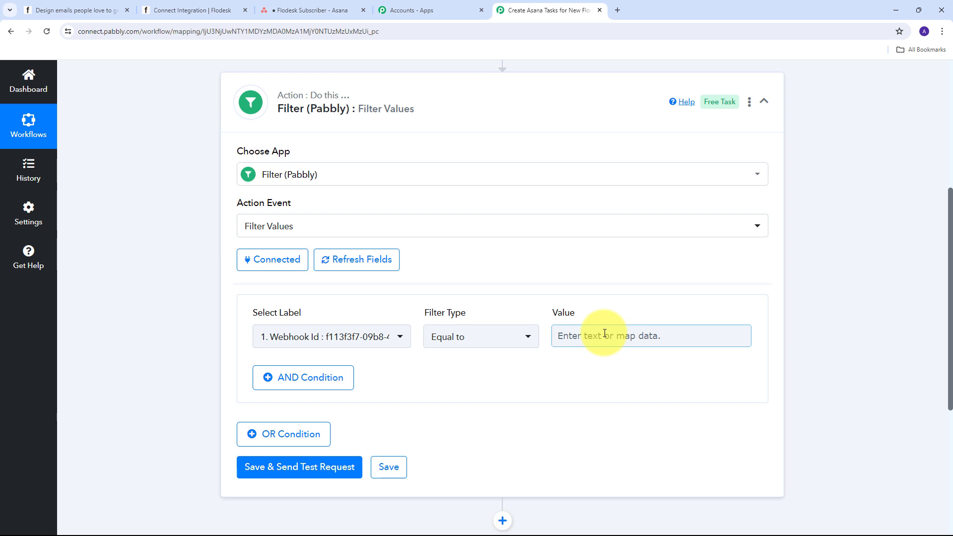
Step: Set the filter condition to Subscriber Segments 0 Name Equal to 'Connect Integration'
{"action": "left_click", "coordinate": [395, 338]}
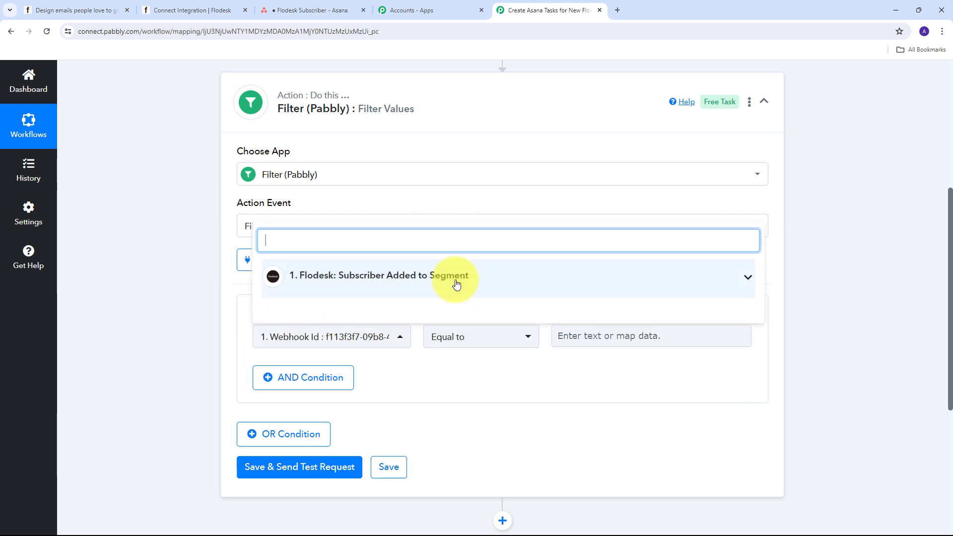
{"action": "left_click", "coordinate": [492, 279]}
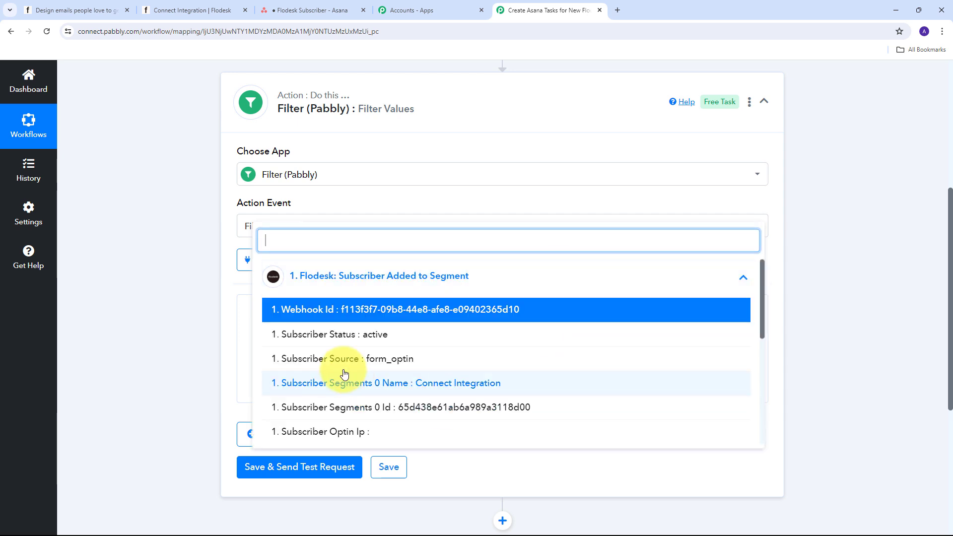
{"action": "scroll", "coordinate": [345, 374], "scroll_direction": "down", "scroll_amount": 1}
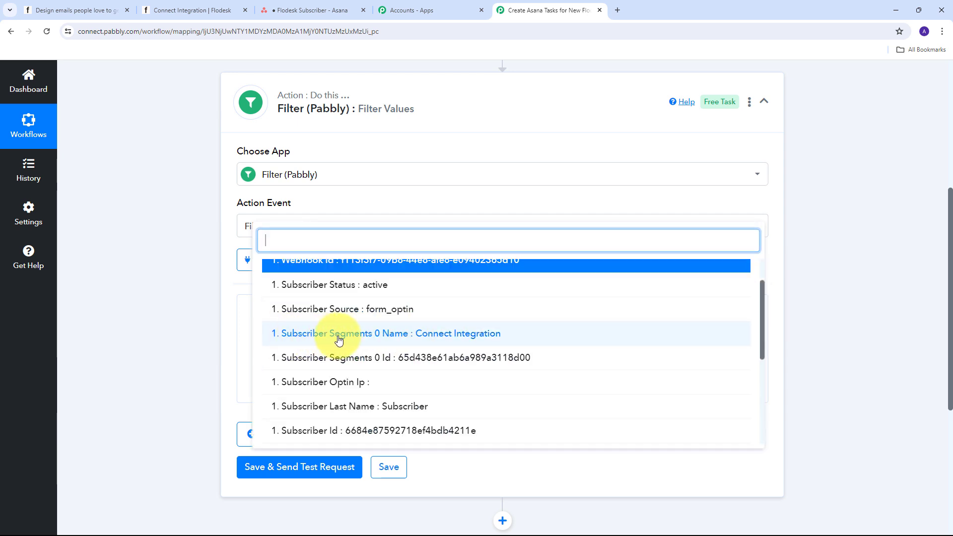
{"action": "left_click", "coordinate": [413, 338]}
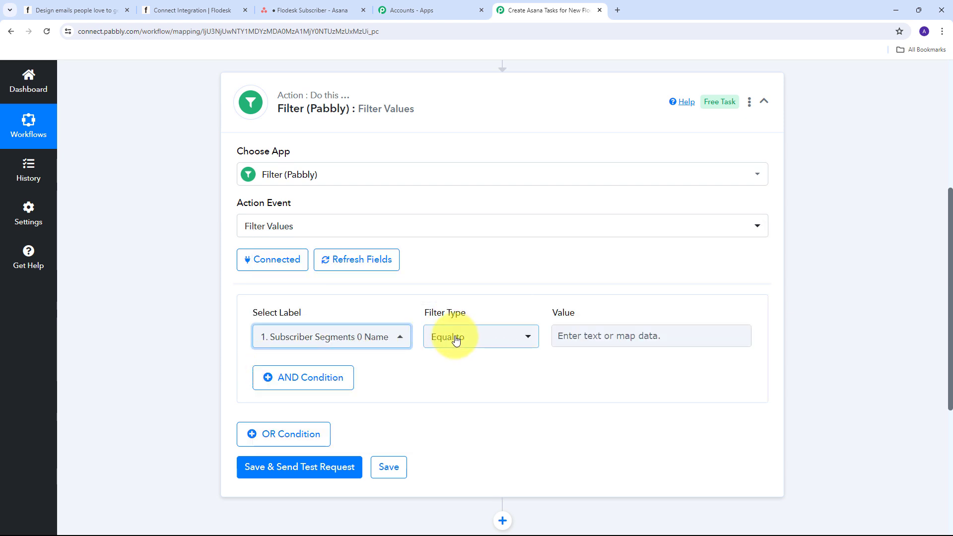
{"action": "left_click", "coordinate": [590, 338]}
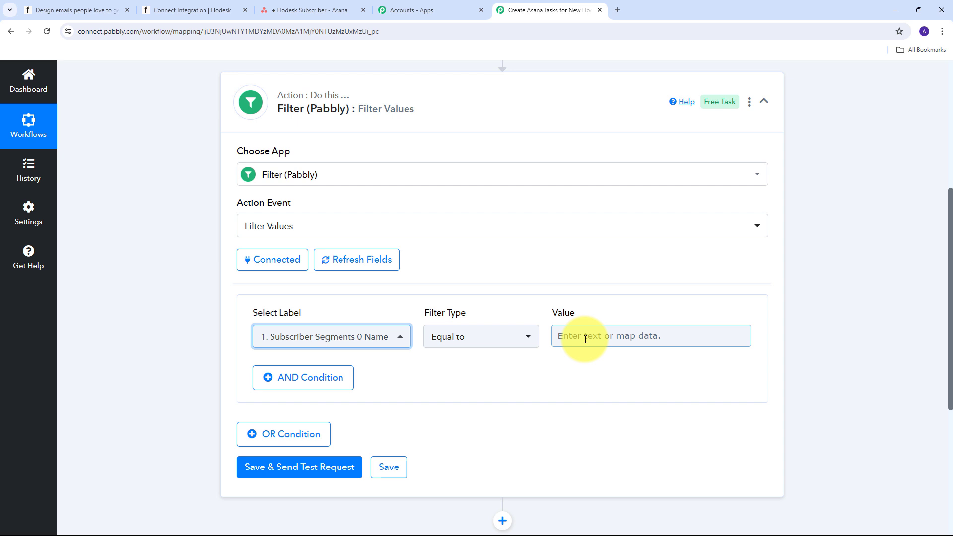
{"action": "left_click", "coordinate": [585, 340]}
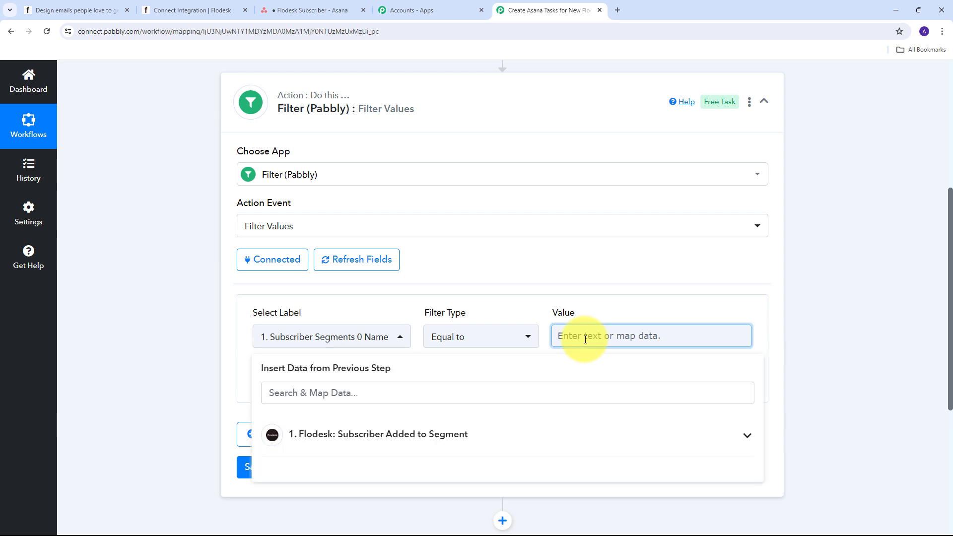
{"action": "type", "text": "Connect Integration"}
{"action": "left_click", "coordinate": [398, 324]}
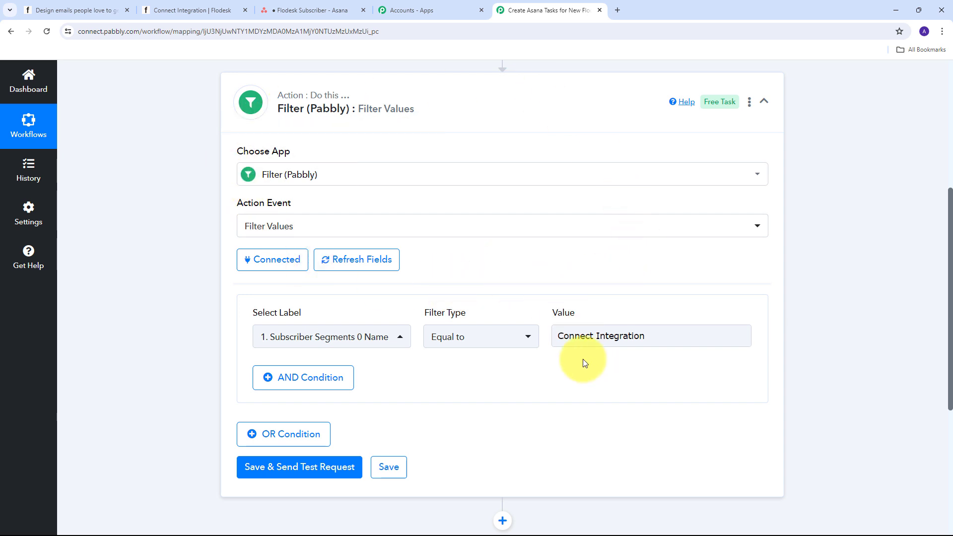
{"action": "left_click", "coordinate": [556, 338]}
{"action": "key", "text": "ctrl+a"}
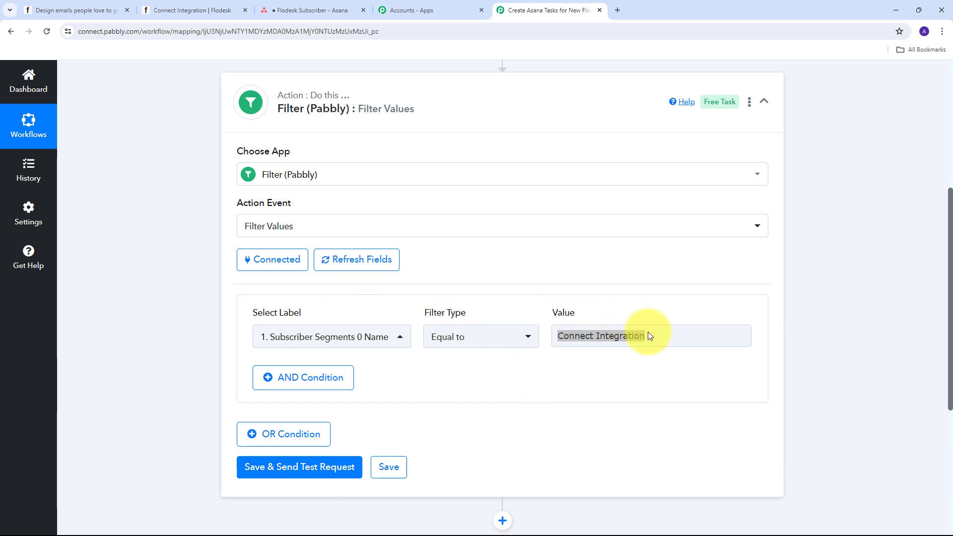
Step: Save the filter and send a test request, confirming success: Condition is true
{"action": "scroll", "coordinate": [443, 355], "scroll_direction": "down", "scroll_amount": 2}
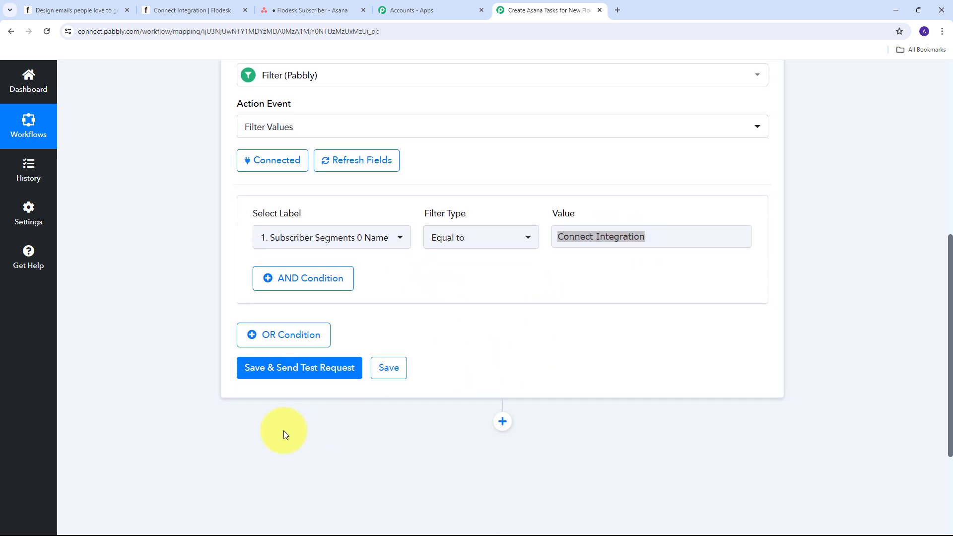
{"action": "left_click", "coordinate": [303, 374]}
{"action": "scroll", "coordinate": [570, 326], "scroll_direction": "down", "scroll_amount": 2}
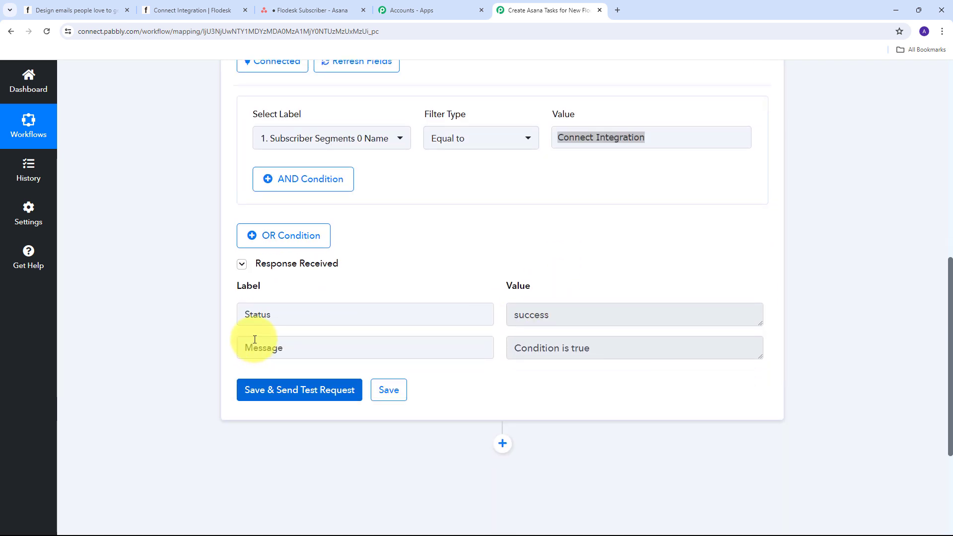
{"action": "double_click", "coordinate": [580, 315]}
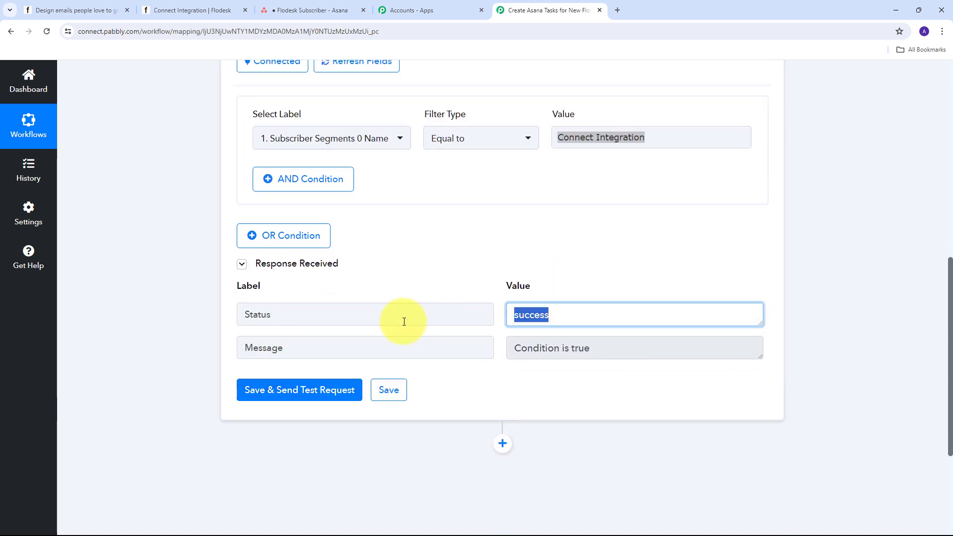
{"action": "triple_click", "coordinate": [616, 354]}
{"action": "left_click", "coordinate": [649, 124]}
{"action": "scroll", "coordinate": [394, 332], "scroll_direction": "up", "scroll_amount": 1}
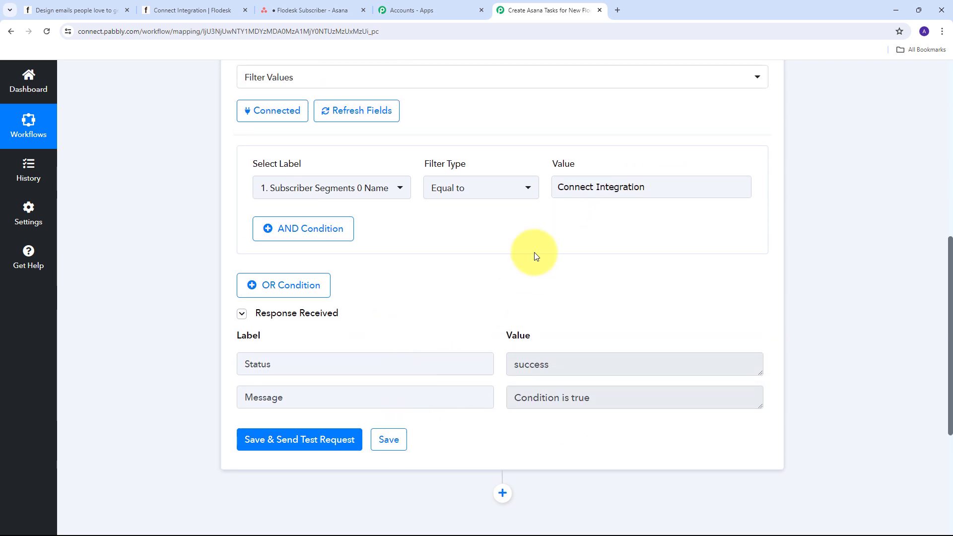
{"action": "left_click", "coordinate": [576, 188]}
{"action": "left_click", "coordinate": [538, 271]}
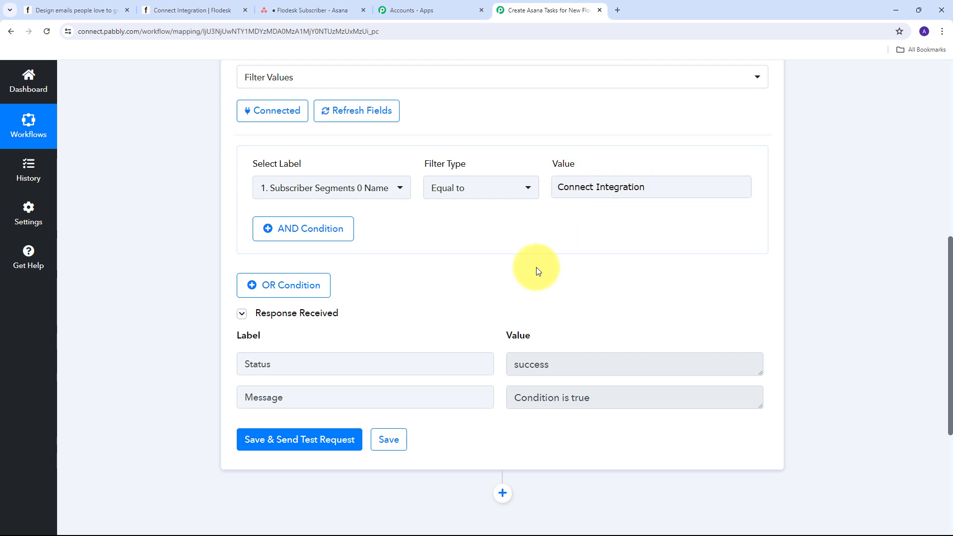
{"action": "scroll", "coordinate": [556, 262], "scroll_direction": "down", "scroll_amount": 3}
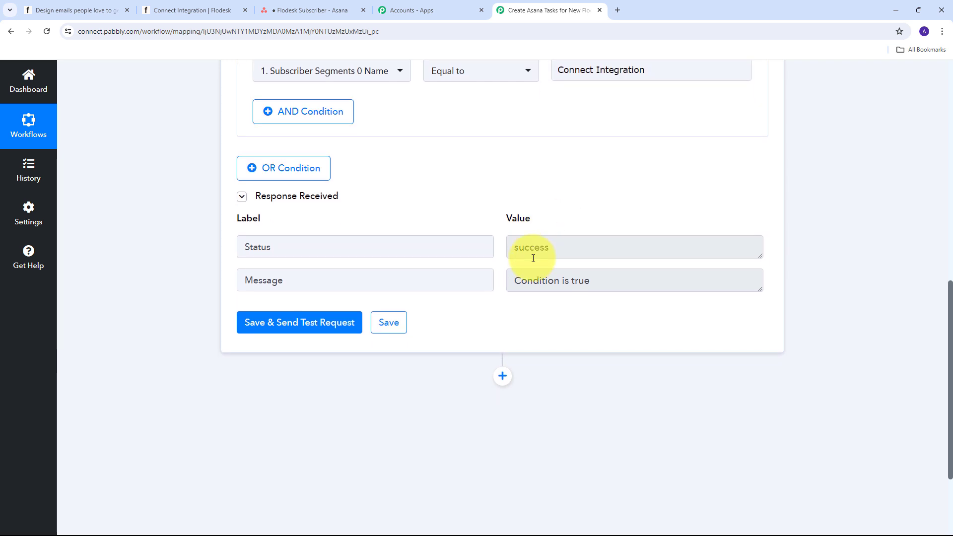
{"action": "scroll", "coordinate": [533, 257], "scroll_direction": "down", "scroll_amount": 2}
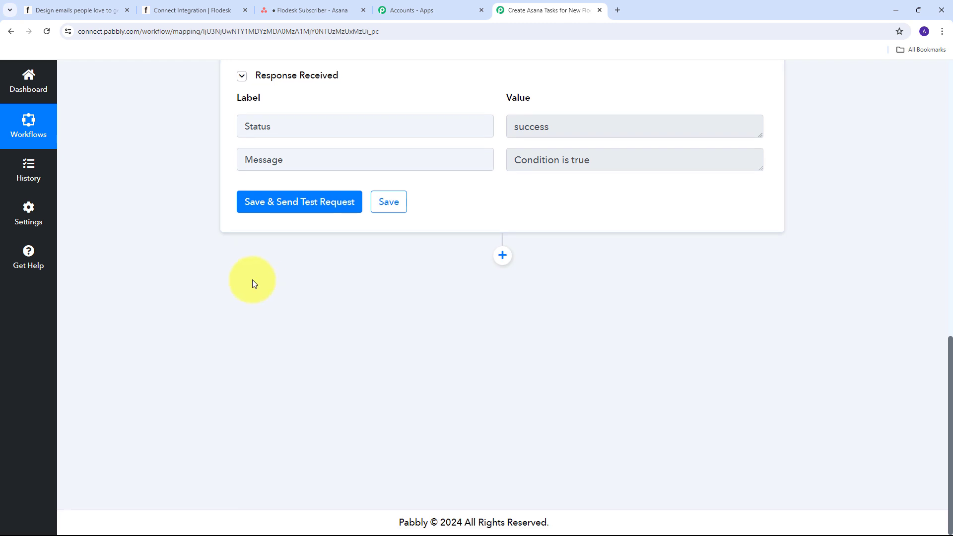
Step: Add an Asana step after the filter using the Create a Task event and connect it
{"action": "left_click", "coordinate": [503, 257]}
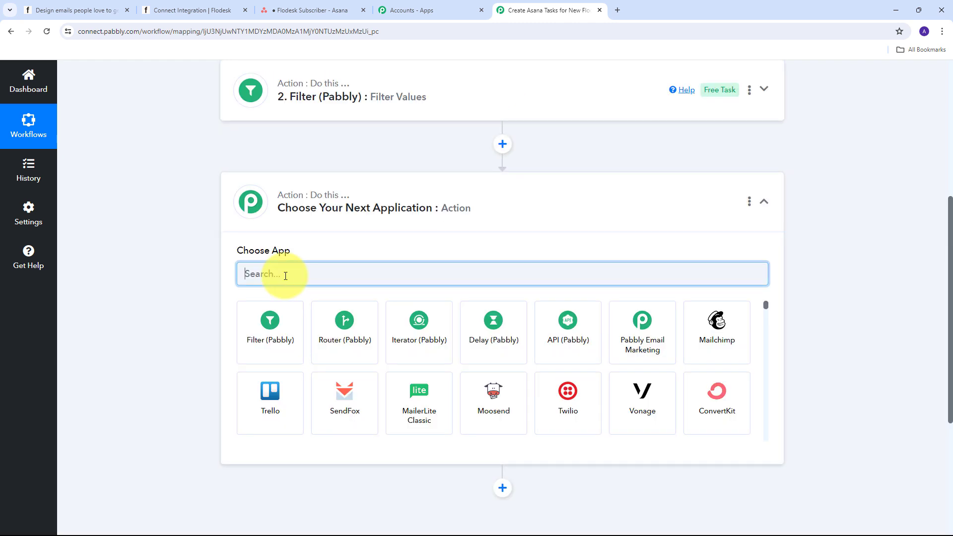
{"action": "type", "text": "Asana"}
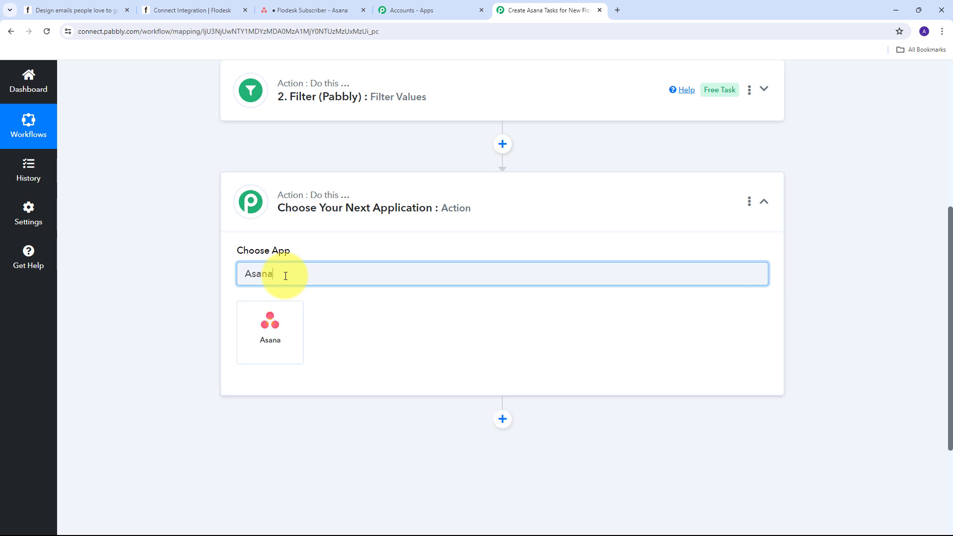
{"action": "left_click", "coordinate": [273, 325]}
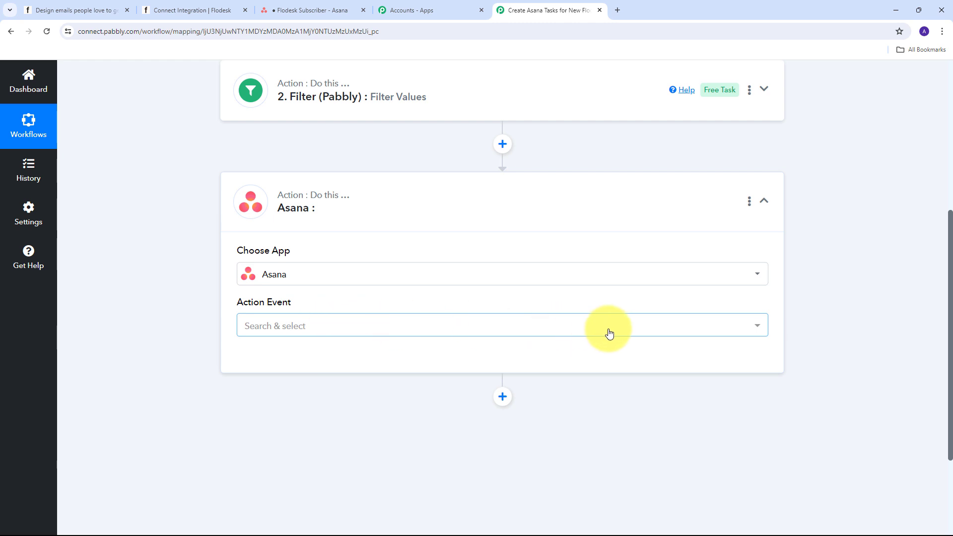
{"action": "left_click", "coordinate": [562, 335]}
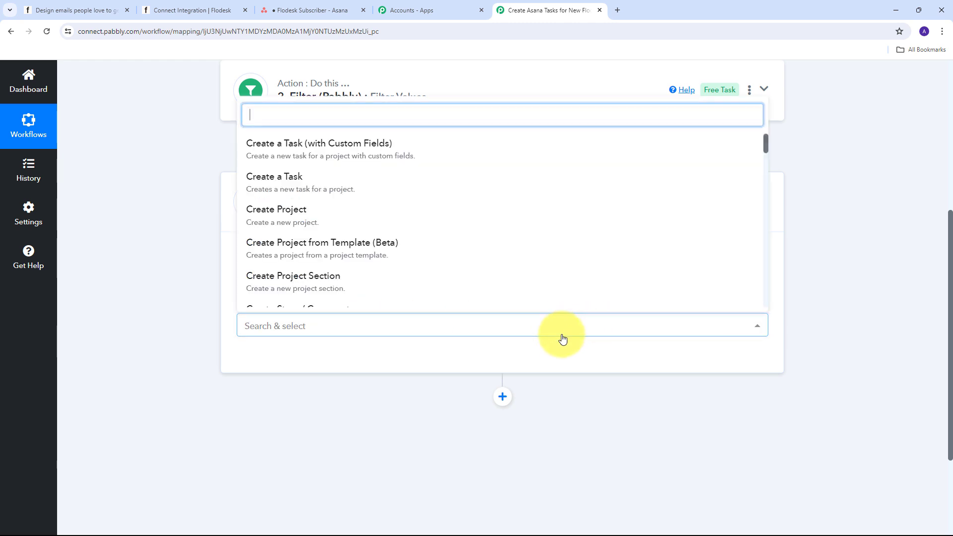
{"action": "left_click", "coordinate": [304, 186]}
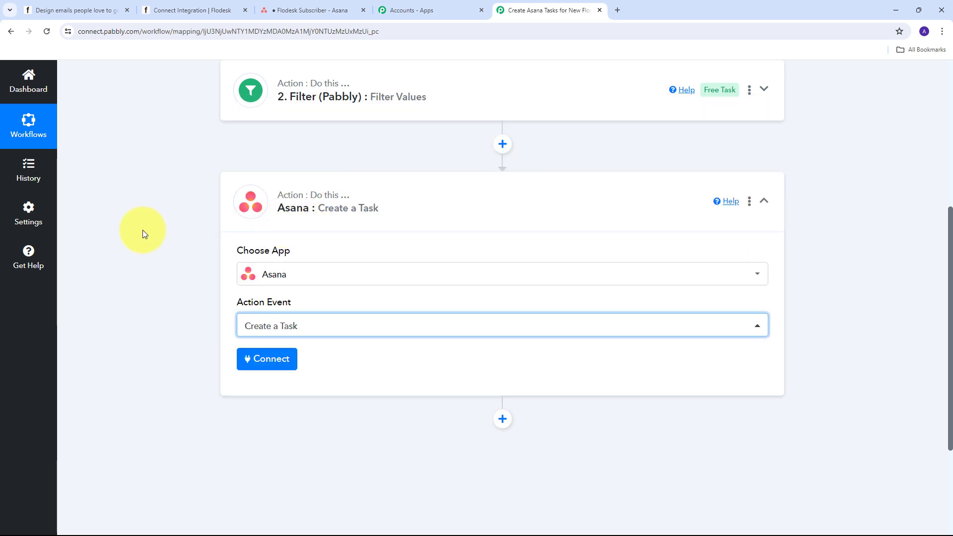
{"action": "left_click", "coordinate": [262, 360]}
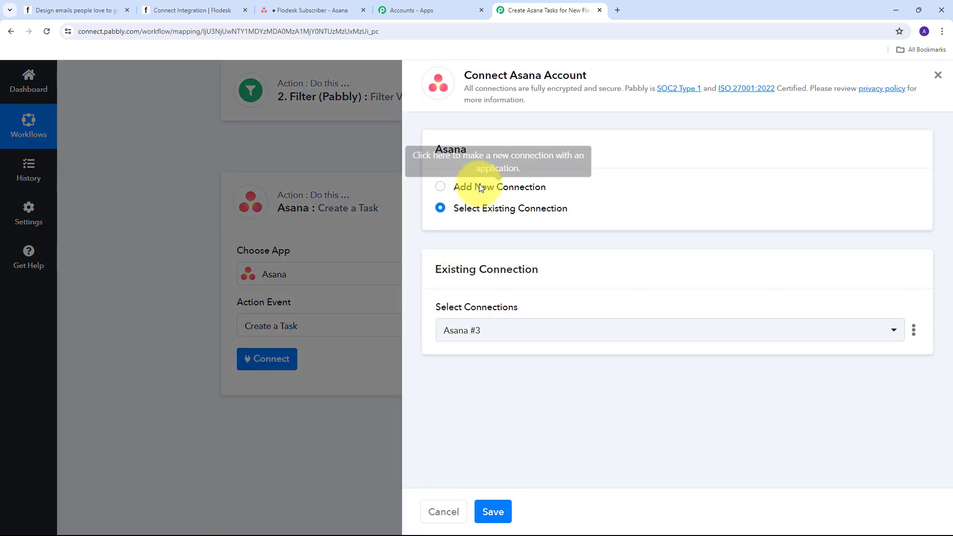
Step: Authorize a new Asana connection, checking the Flodesk Subscriber board in Asana
{"action": "left_click", "coordinate": [457, 187]}
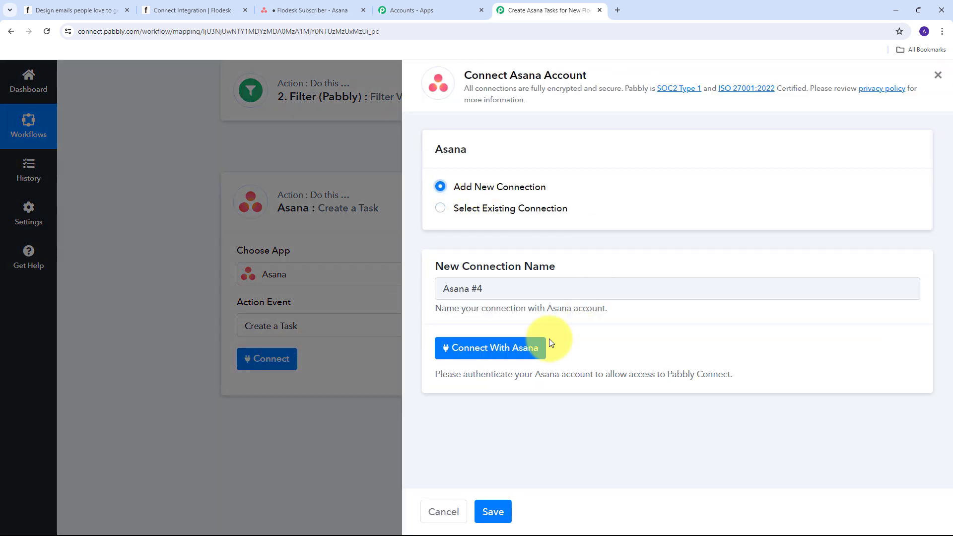
{"action": "left_click", "coordinate": [500, 350]}
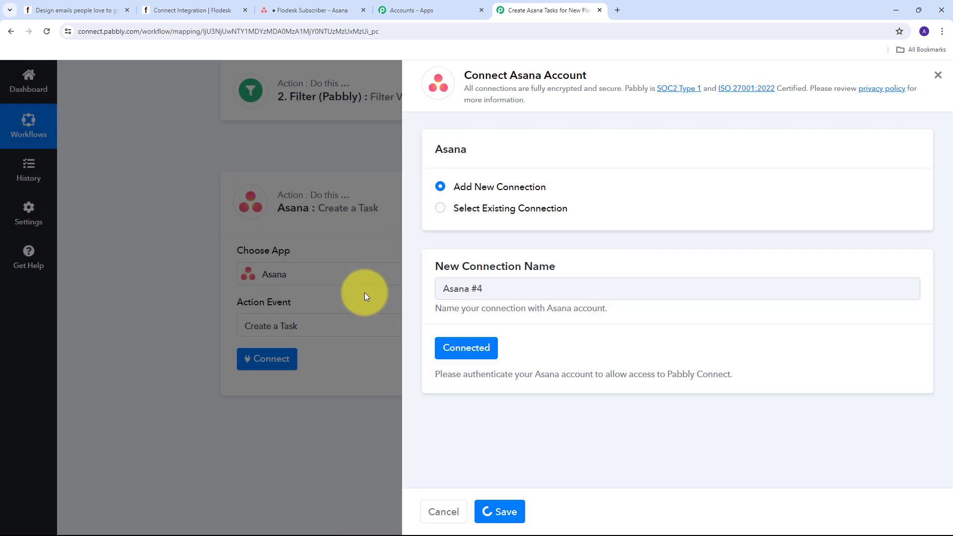
{"action": "left_click", "coordinate": [303, 10]}
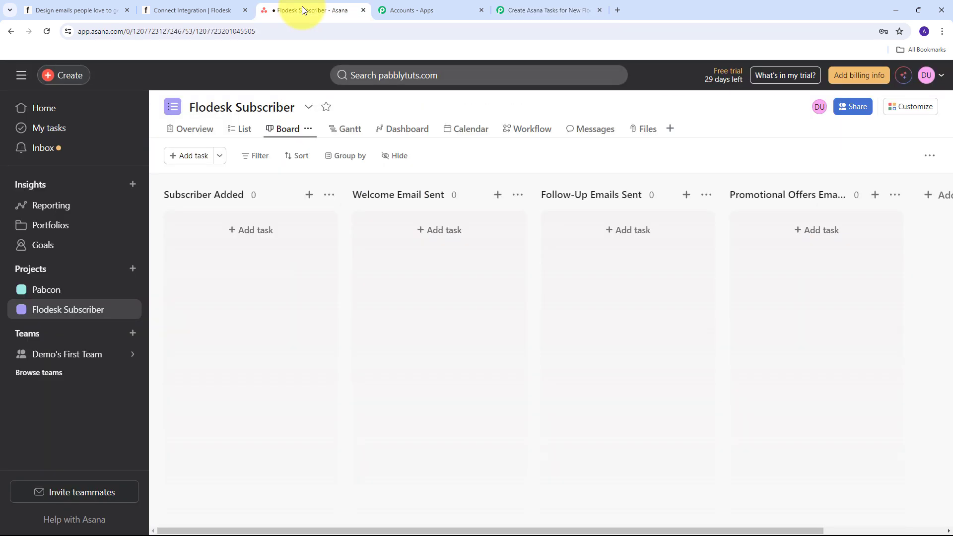
{"action": "left_click", "coordinate": [546, 10]}
{"action": "scroll", "coordinate": [522, 224], "scroll_direction": "down", "scroll_amount": 2}
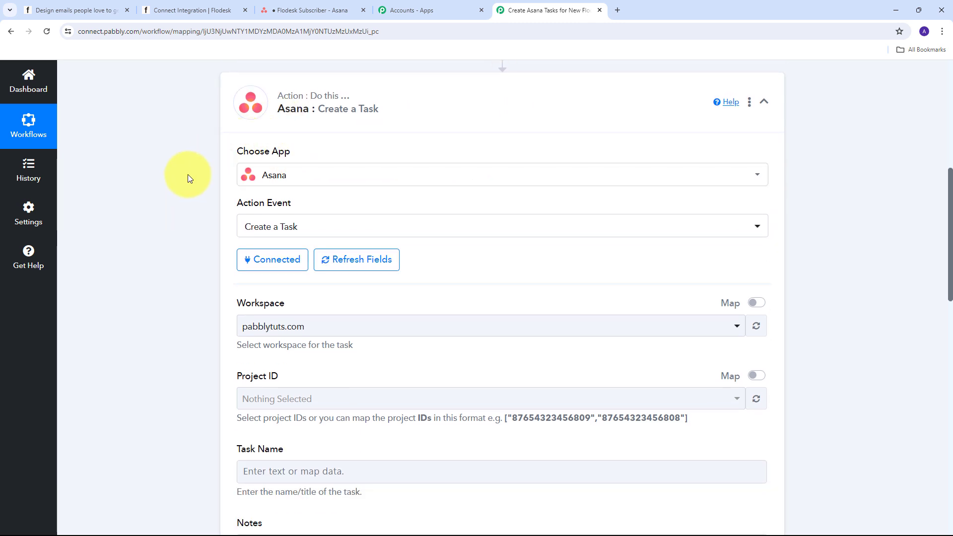
Step: Choose pabblytuts.com as the Asana task's Workspace
{"action": "scroll", "coordinate": [187, 178], "scroll_direction": "down", "scroll_amount": 2}
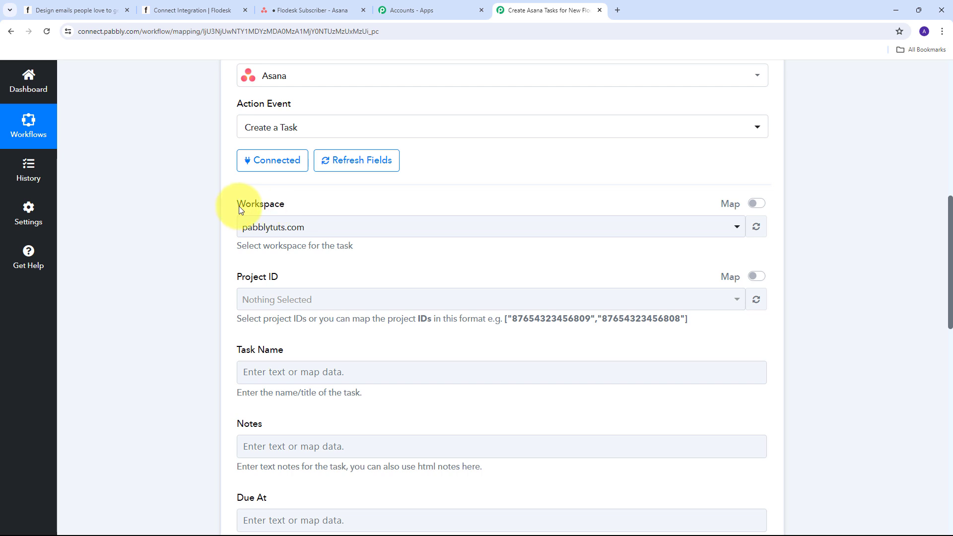
{"action": "left_click", "coordinate": [541, 239]}
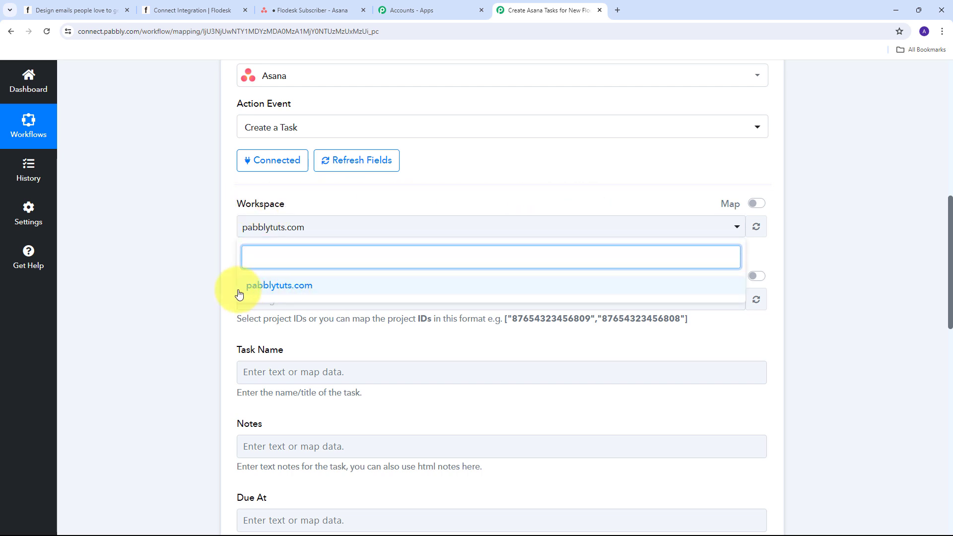
{"action": "left_click", "coordinate": [307, 291]}
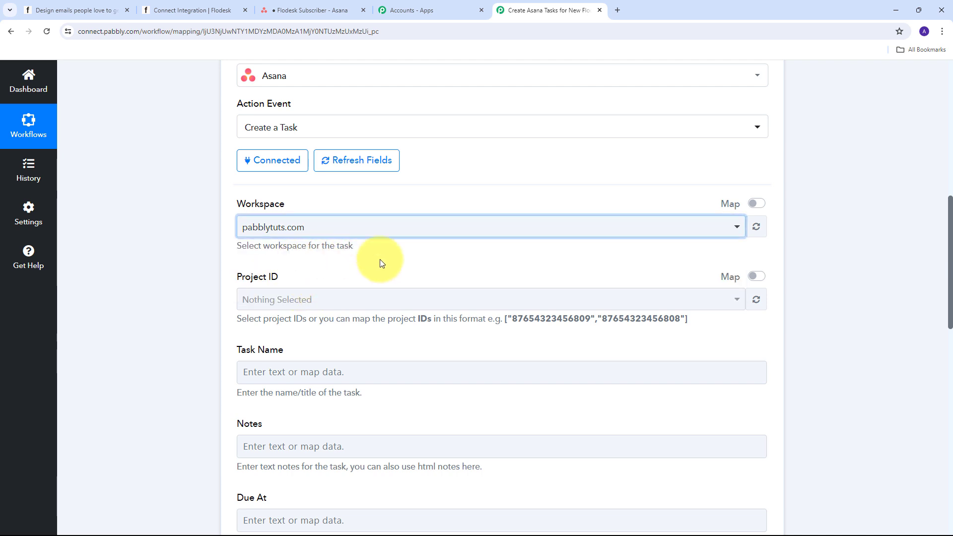
{"action": "scroll", "coordinate": [380, 264], "scroll_direction": "down", "scroll_amount": 1}
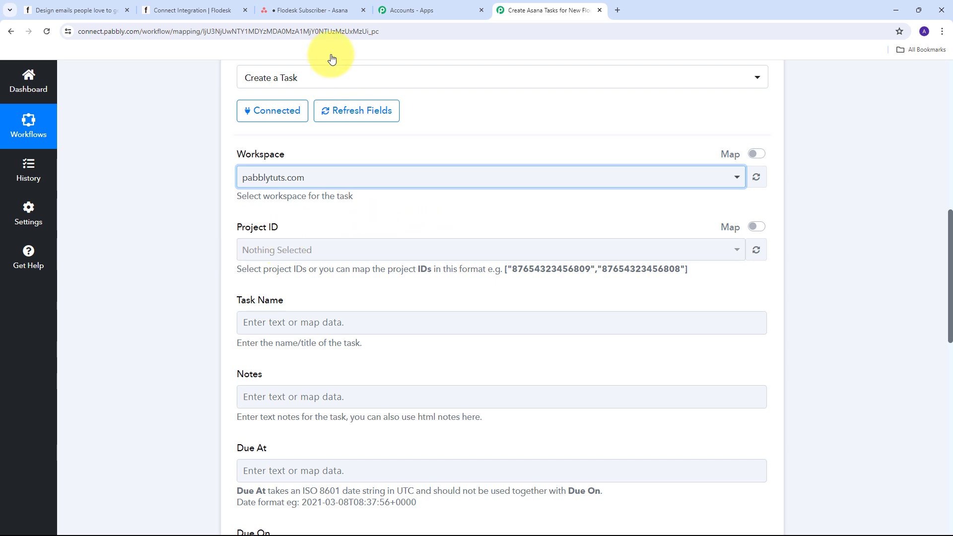
{"action": "left_click", "coordinate": [303, 10]}
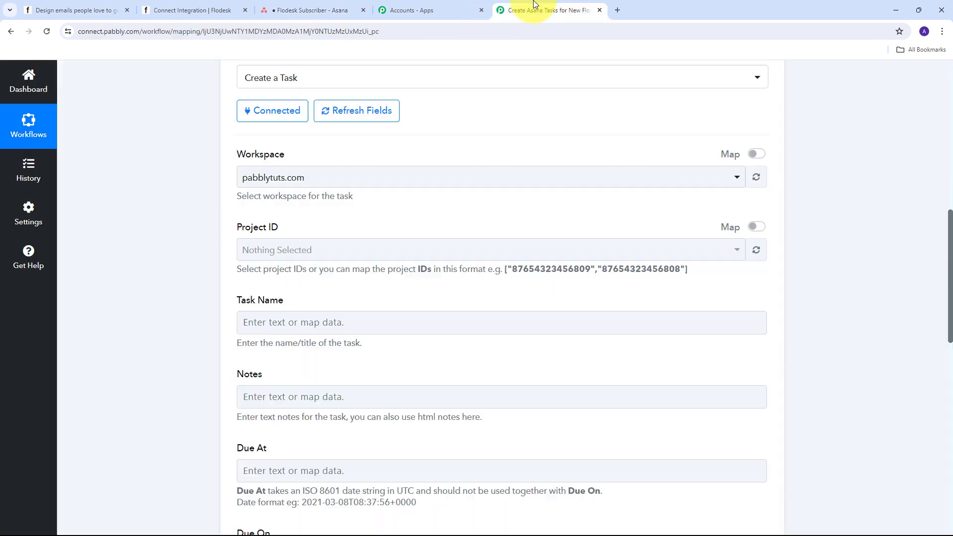
{"action": "left_click", "coordinate": [537, 10]}
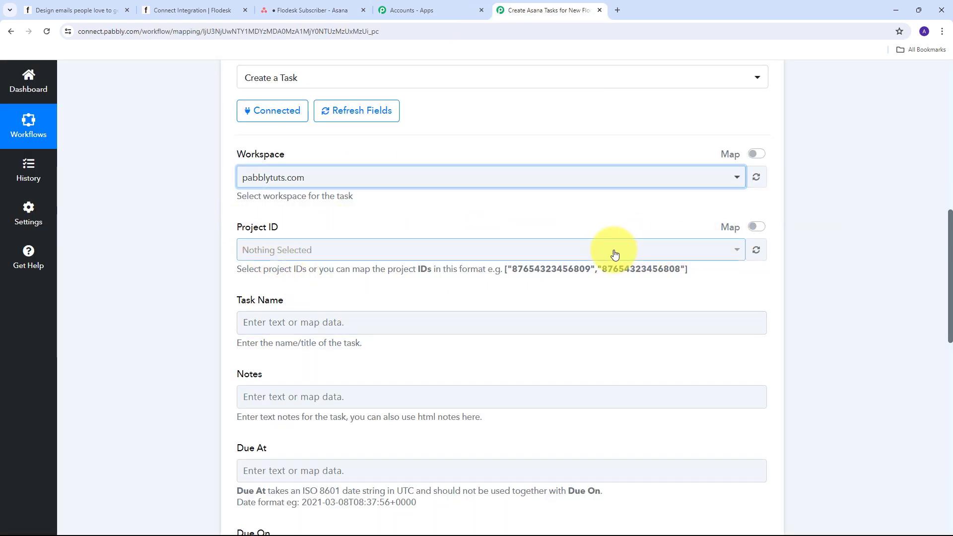
Step: Set Project ID to Flodesk Subscriber only, leaving Pabcon unselected
{"action": "left_click", "coordinate": [538, 253]}
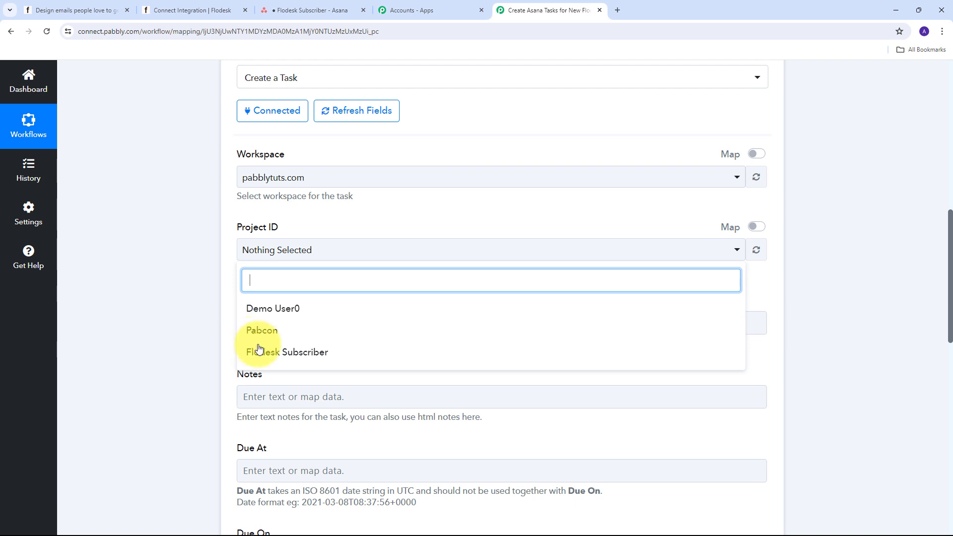
{"action": "left_click", "coordinate": [325, 353]}
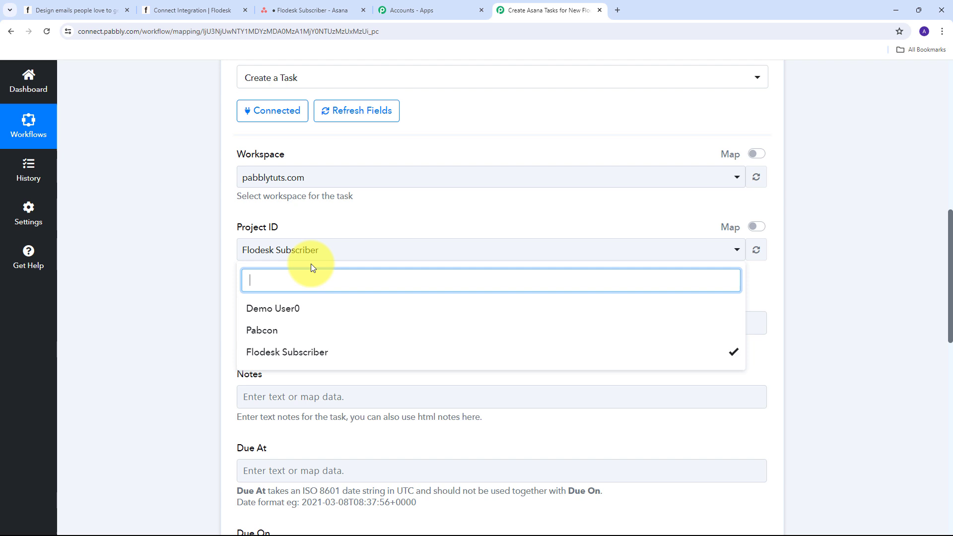
{"action": "left_click", "coordinate": [343, 333]}
{"action": "left_click", "coordinate": [292, 332]}
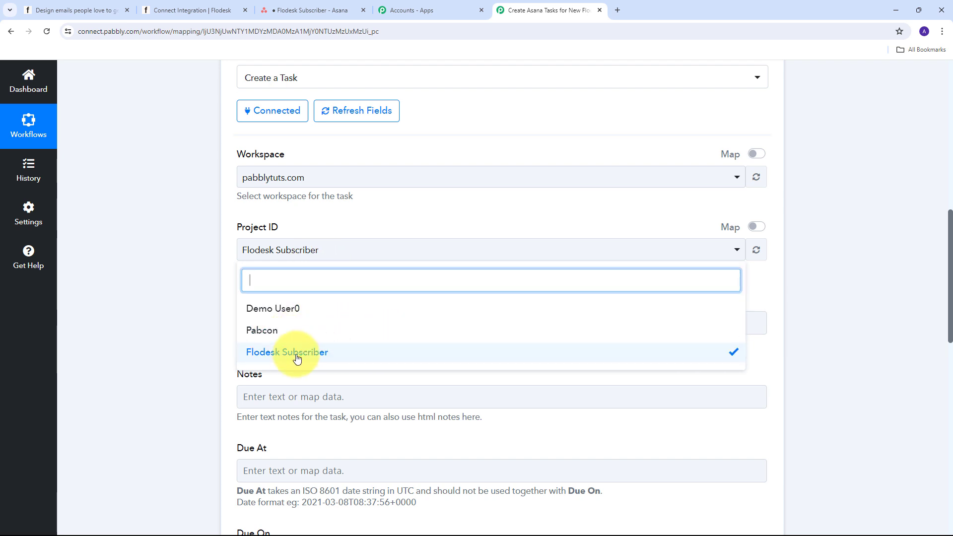
{"action": "left_click", "coordinate": [378, 199]}
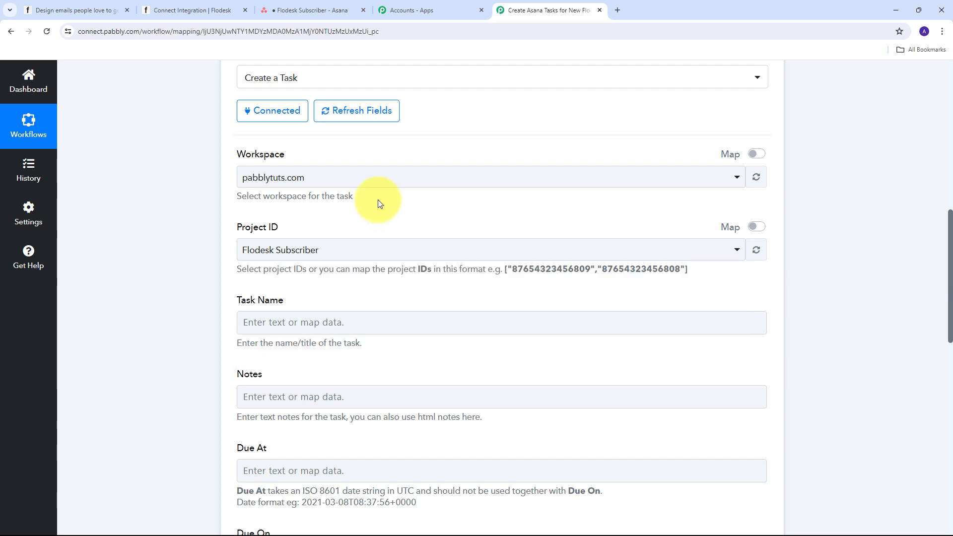
{"action": "scroll", "coordinate": [430, 233], "scroll_direction": "down", "scroll_amount": 3}
{"action": "left_click", "coordinate": [238, 174]}
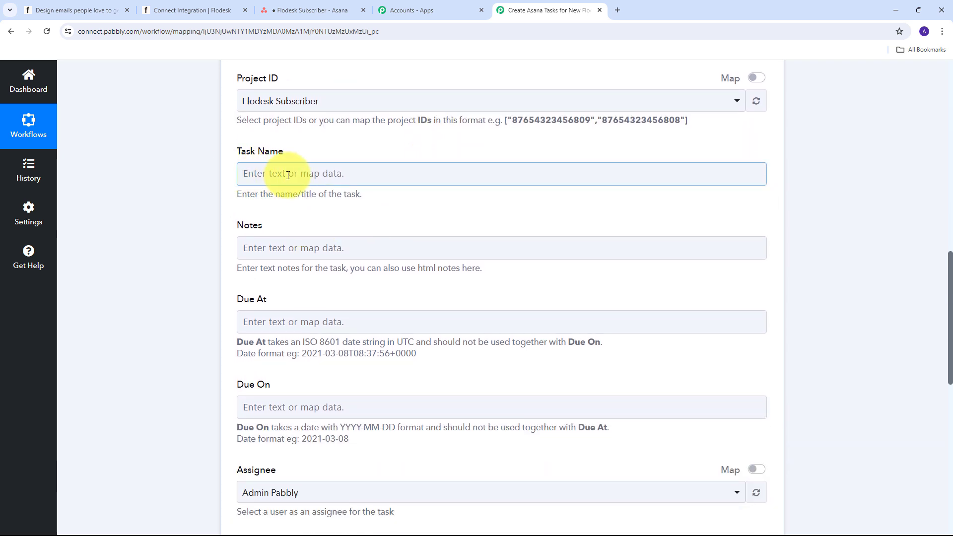
Step: Paste the template with Name, Email, Contact Number, Subscriber Id and Status labels into Task Name
{"action": "type", "text": "New subscriber added with following details:  Name: Email: Contact Number: Subscriber Id: Status:  Now manage this registrant and keep him/her well informed"}
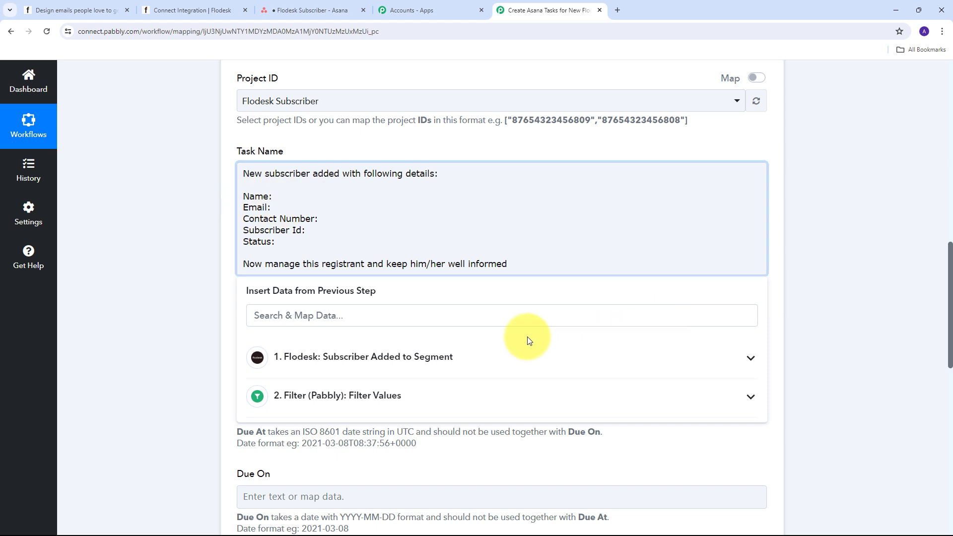
Step: Insert the Flodesk subscriber's first and last name after the Name: label
{"action": "left_click", "coordinate": [485, 366]}
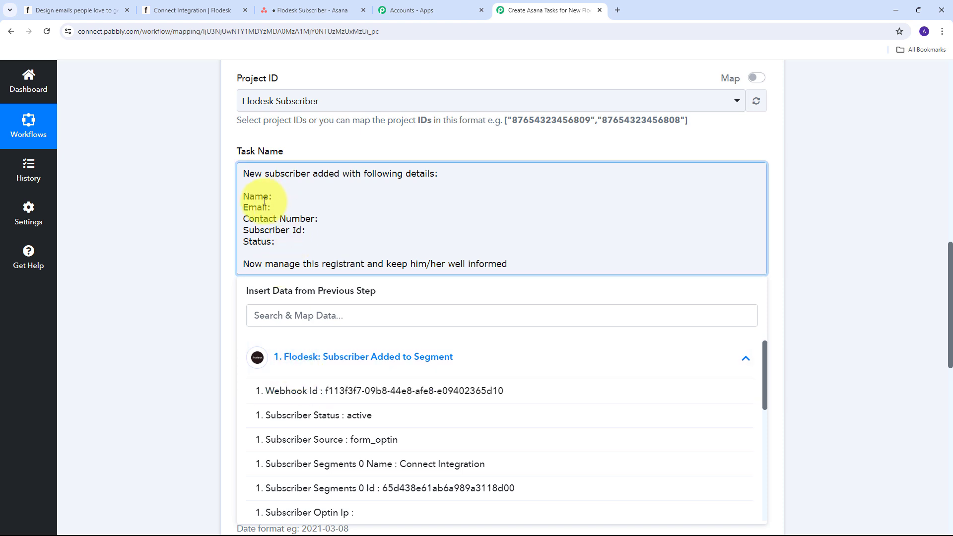
{"action": "scroll", "coordinate": [385, 414], "scroll_direction": "down", "scroll_amount": 4}
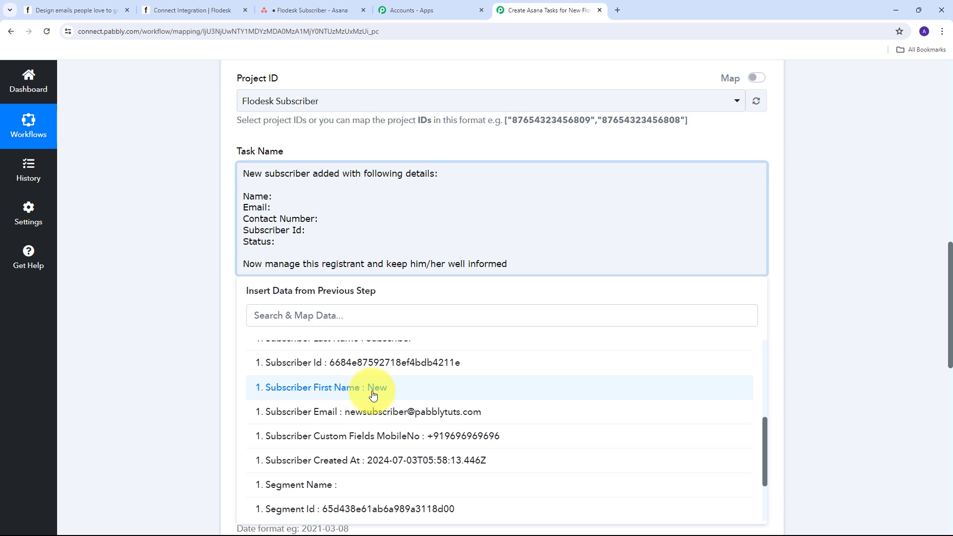
{"action": "left_click", "coordinate": [373, 393]}
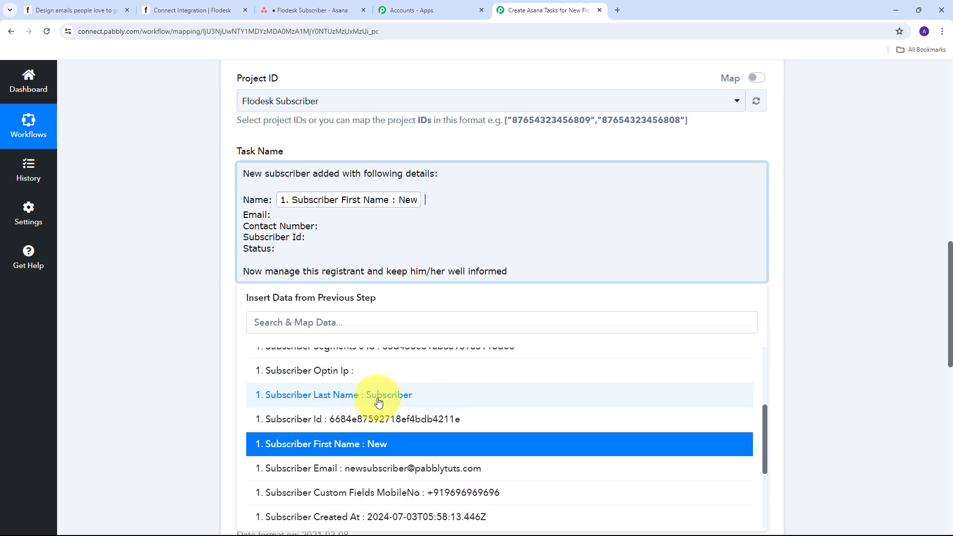
{"action": "left_click", "coordinate": [378, 403]}
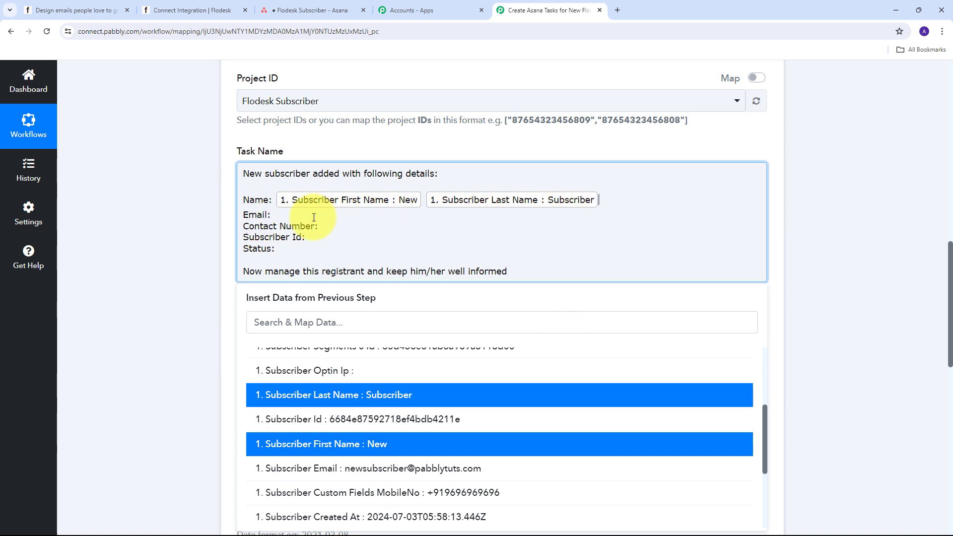
Step: Insert the subscriber's email and mobile number after the Email and Contact Number labels
{"action": "left_click", "coordinate": [272, 215]}
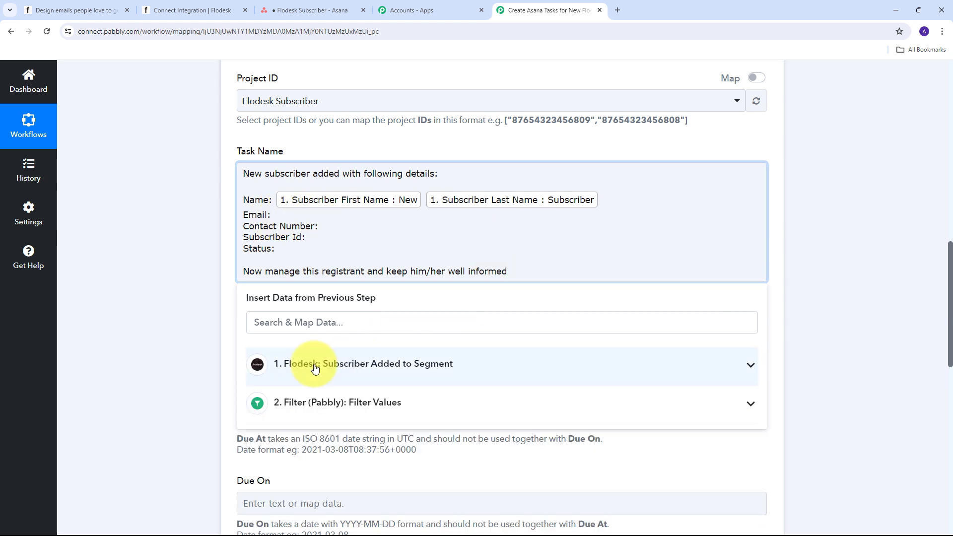
{"action": "left_click", "coordinate": [432, 366]}
{"action": "scroll", "coordinate": [323, 415], "scroll_direction": "down", "scroll_amount": 4}
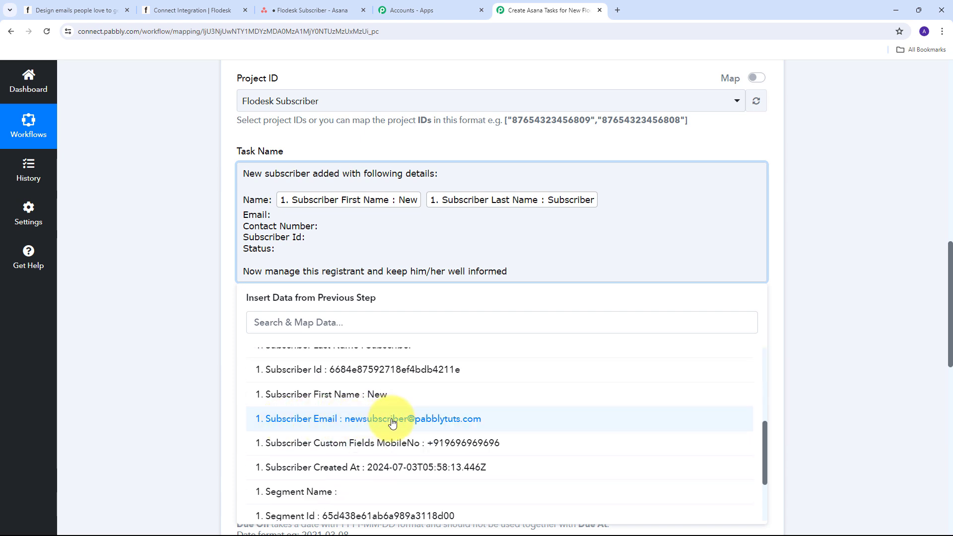
{"action": "left_click", "coordinate": [392, 422]}
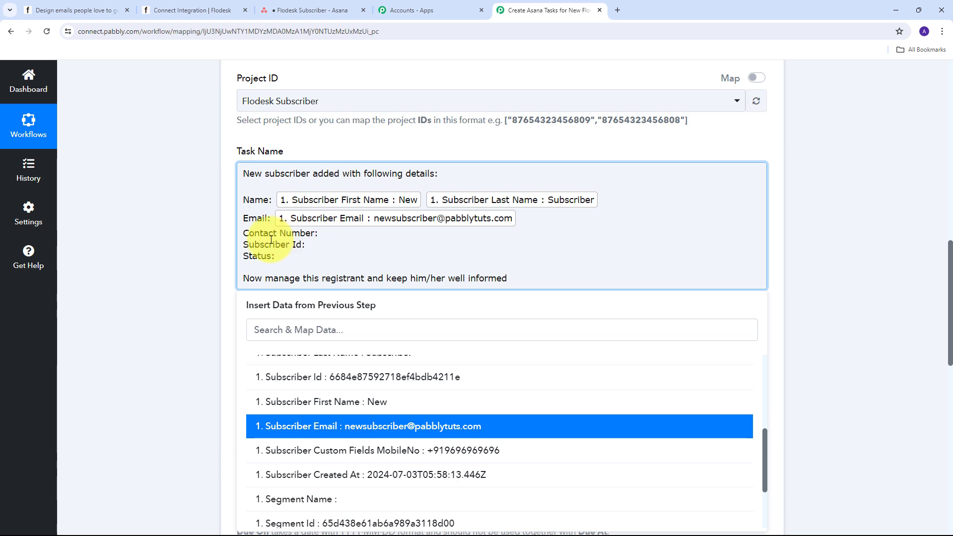
{"action": "left_click", "coordinate": [322, 234]}
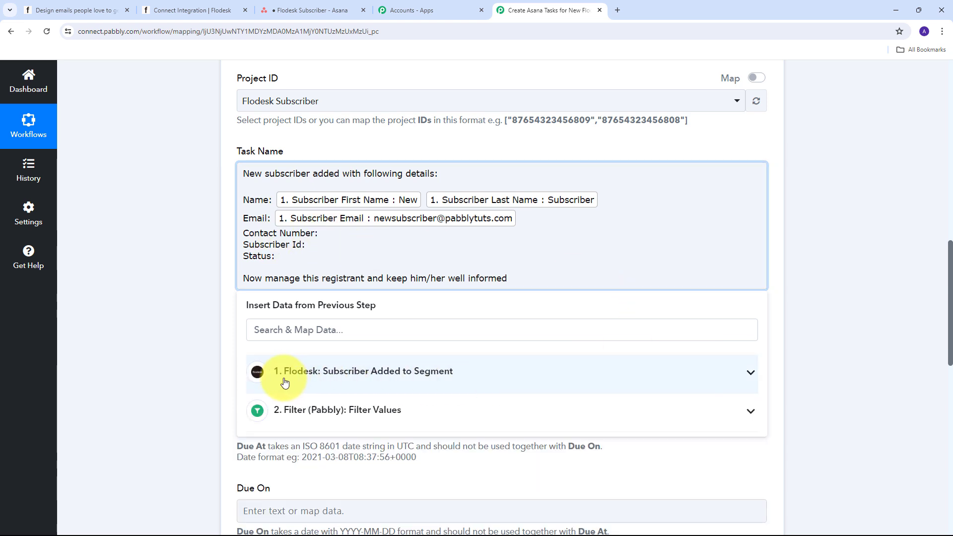
{"action": "left_click", "coordinate": [613, 381]}
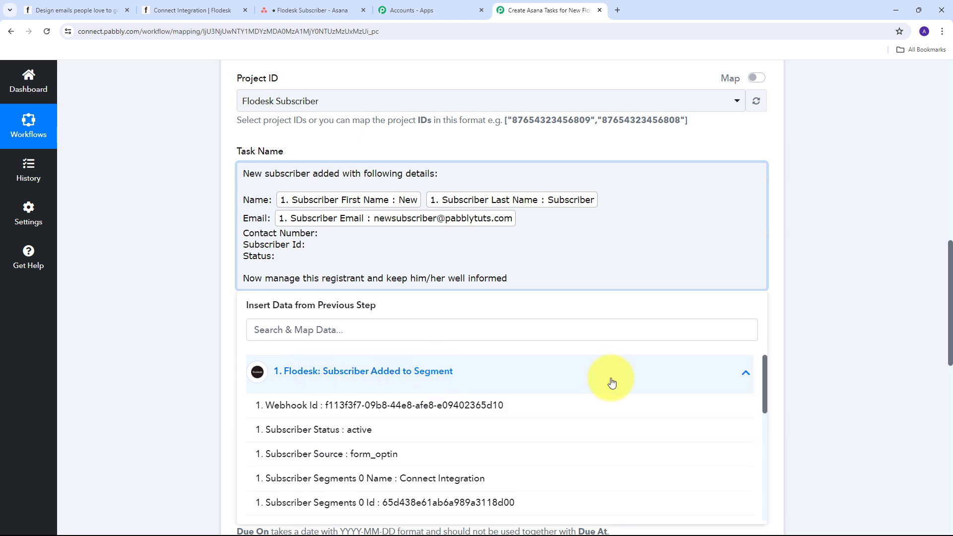
{"action": "scroll", "coordinate": [432, 426], "scroll_direction": "down", "scroll_amount": 5}
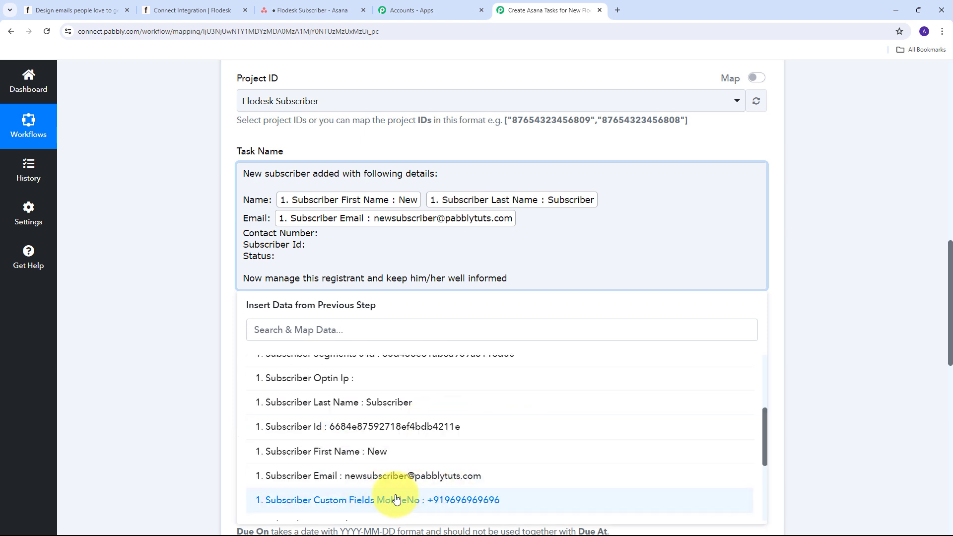
{"action": "left_click", "coordinate": [449, 500]}
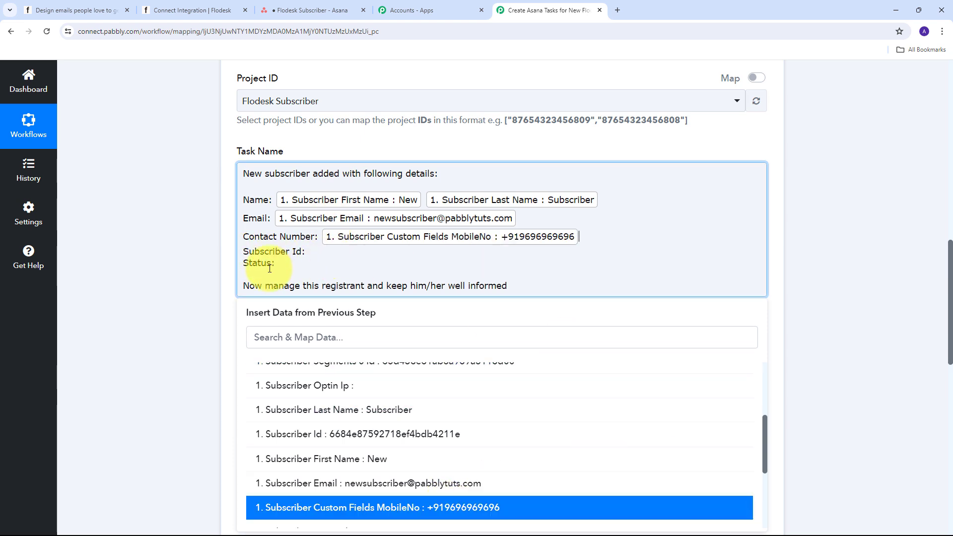
{"action": "left_click", "coordinate": [303, 251]}
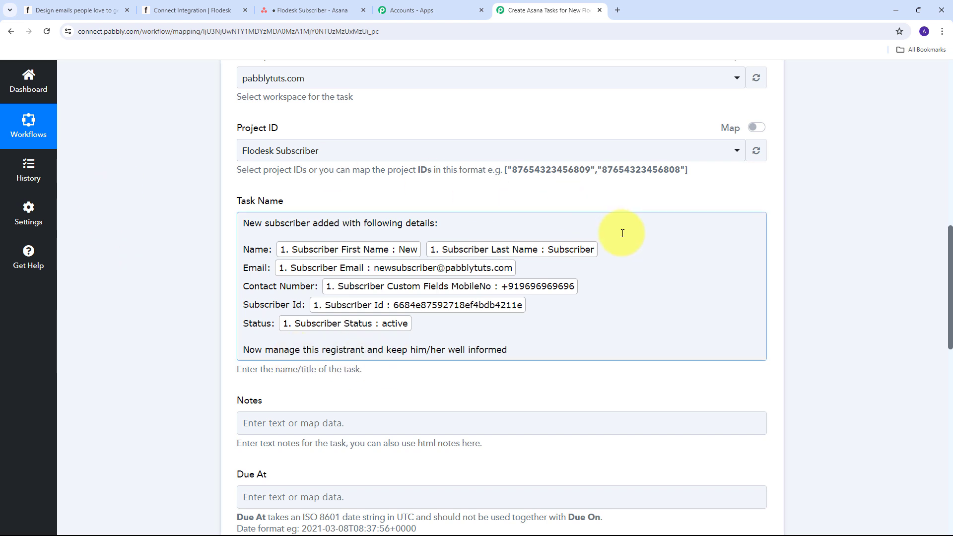
{"action": "left_click", "coordinate": [737, 231]}
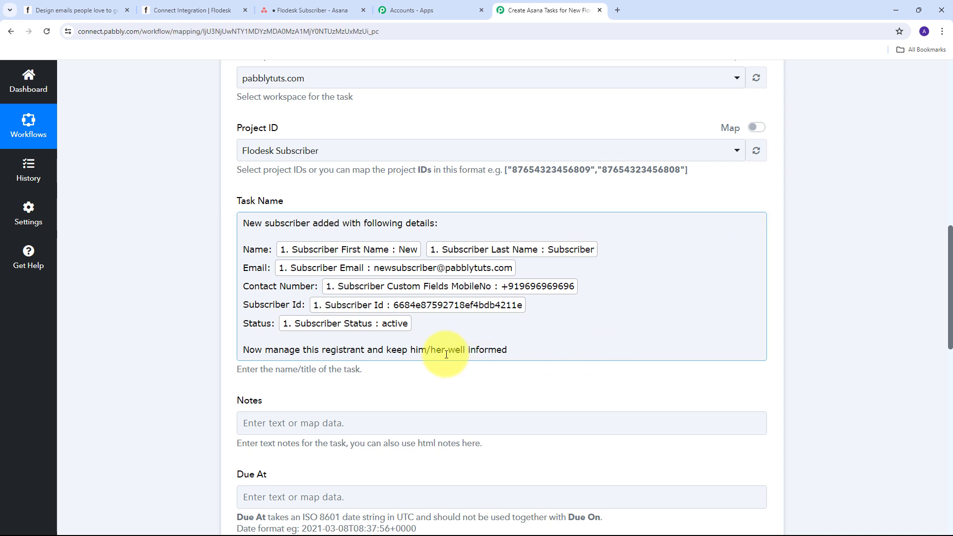
{"action": "scroll", "coordinate": [297, 273], "scroll_direction": "down", "scroll_amount": 5}
{"action": "left_click", "coordinate": [297, 271]}
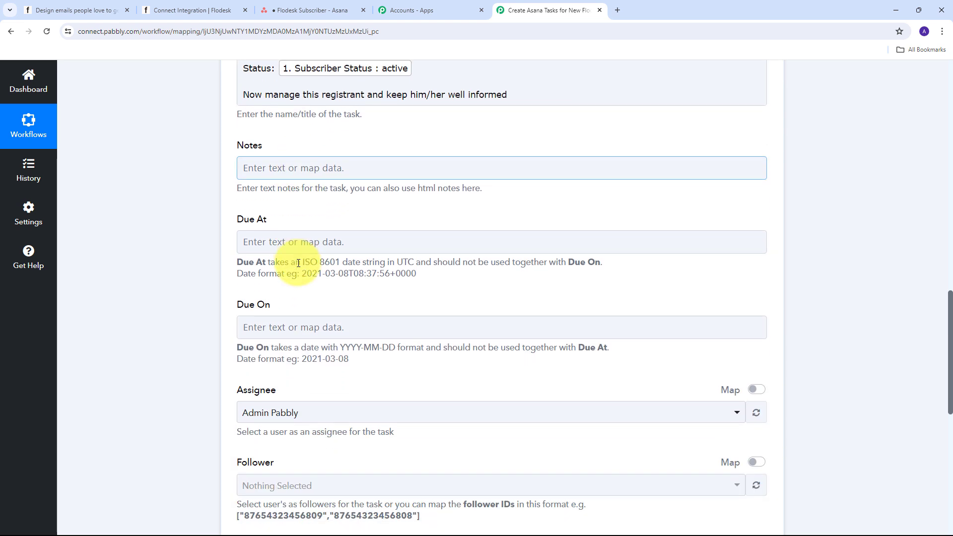
{"action": "scroll", "coordinate": [298, 263], "scroll_direction": "down", "scroll_amount": 3}
{"action": "scroll", "coordinate": [296, 262], "scroll_direction": "up", "scroll_amount": 5}
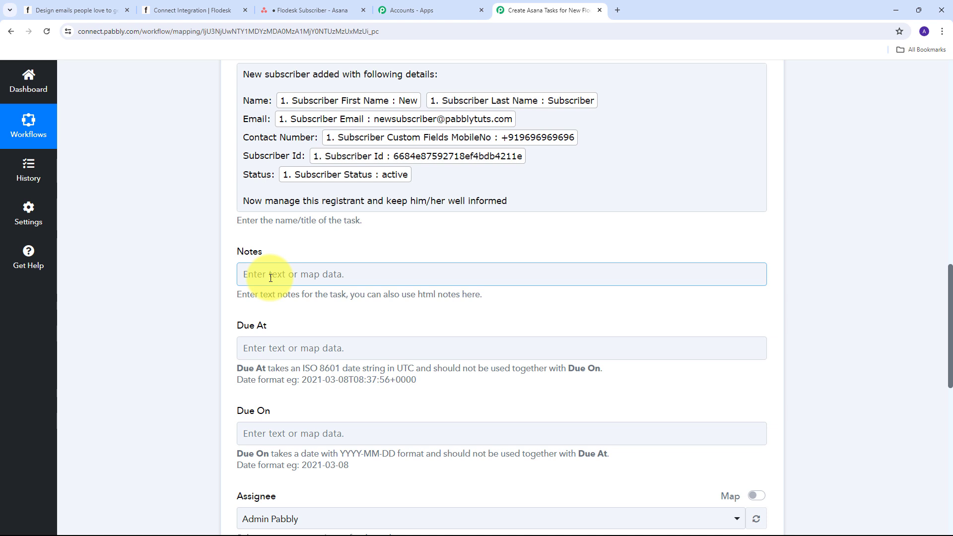
{"action": "type", "text": "We need to make sure to send all the required emails and not to miss any important step"}
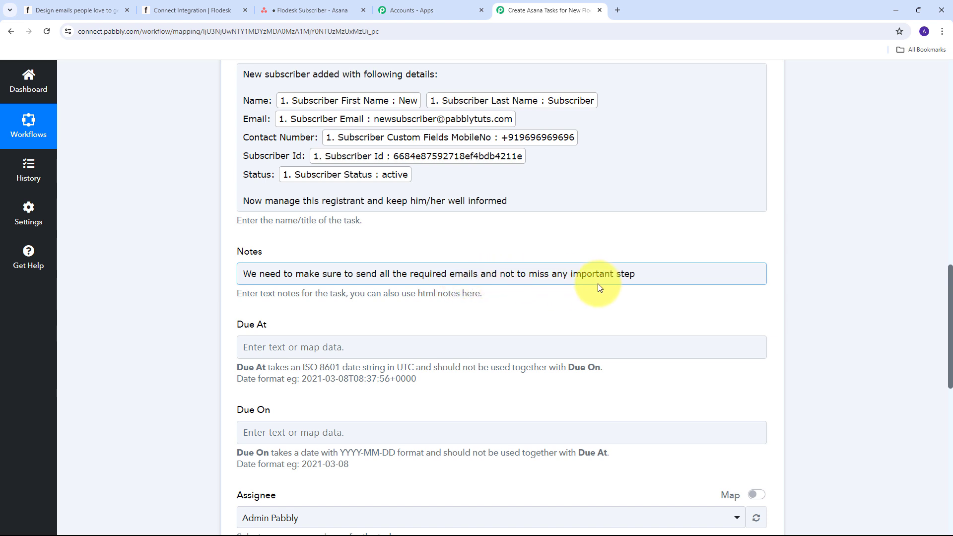
{"action": "left_click", "coordinate": [277, 262]}
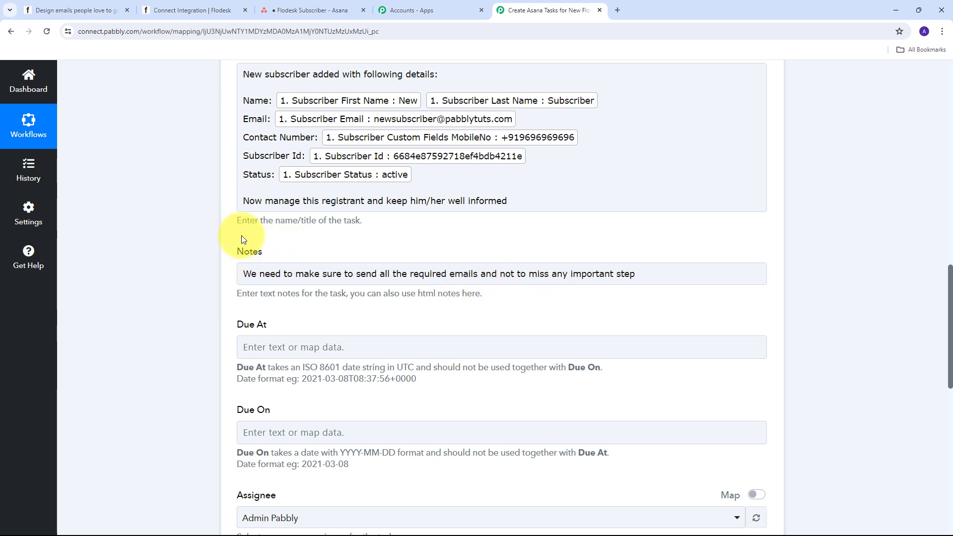
{"action": "scroll", "coordinate": [231, 110], "scroll_direction": "up", "scroll_amount": 1}
{"action": "scroll", "coordinate": [172, 271], "scroll_direction": "down", "scroll_amount": 2}
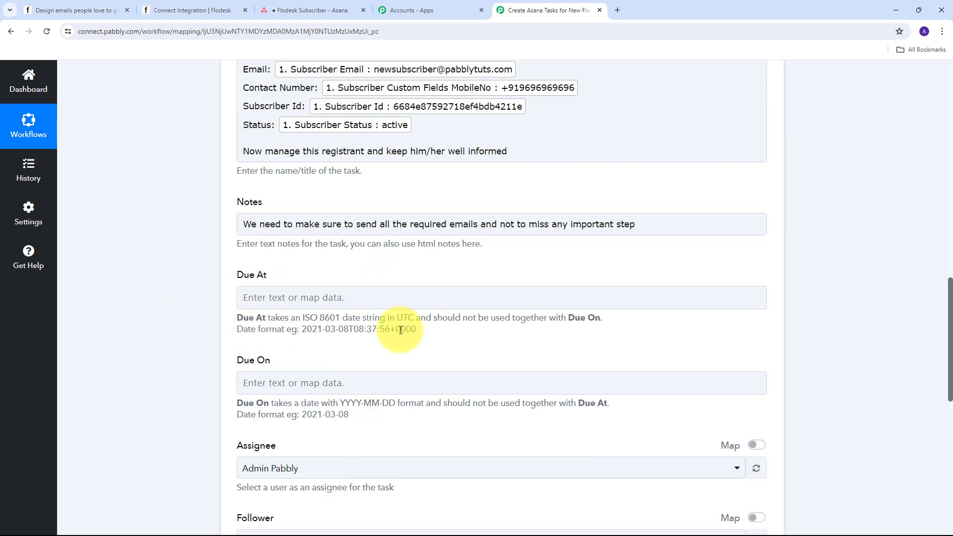
{"action": "left_click", "coordinate": [371, 289]}
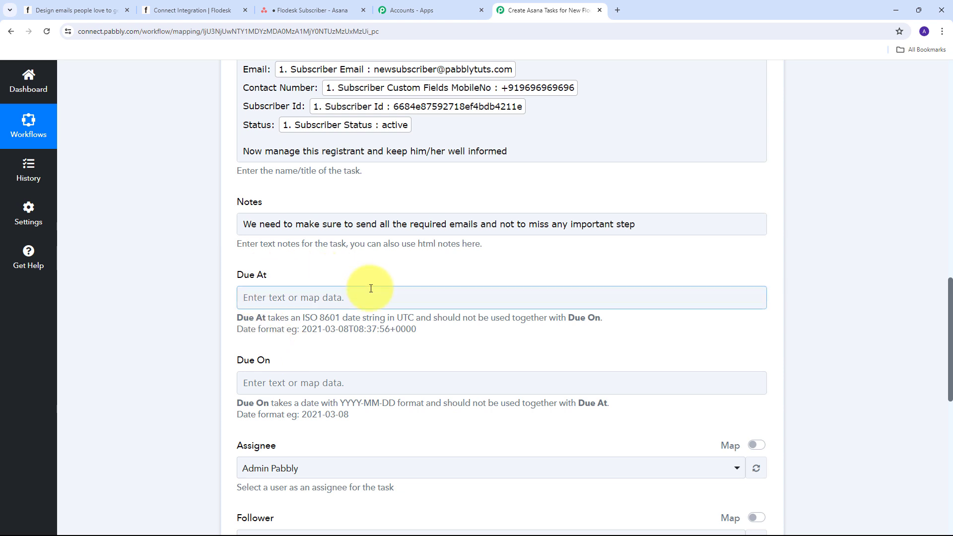
{"action": "left_click", "coordinate": [255, 434]}
{"action": "scroll", "coordinate": [278, 273], "scroll_direction": "up", "scroll_amount": 3}
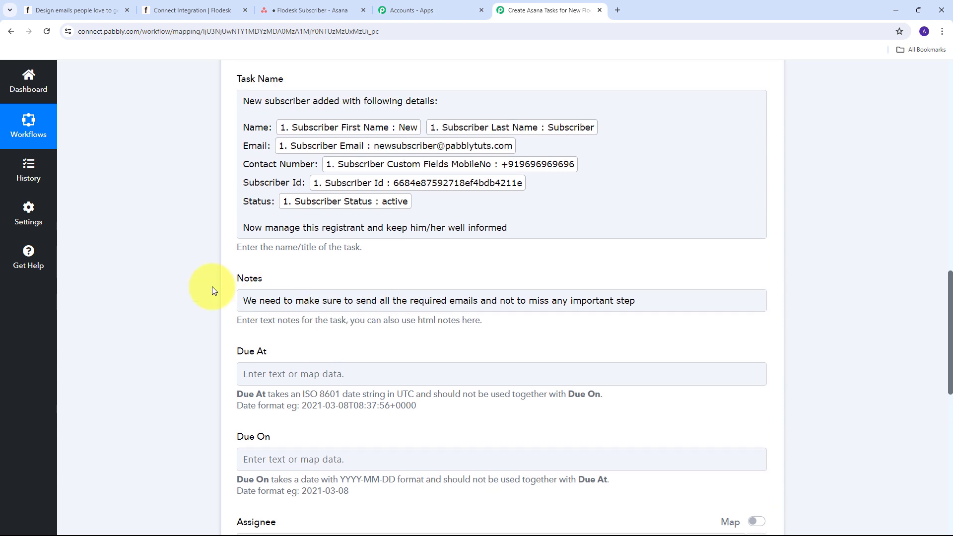
{"action": "scroll", "coordinate": [497, 268], "scroll_direction": "down", "scroll_amount": 9}
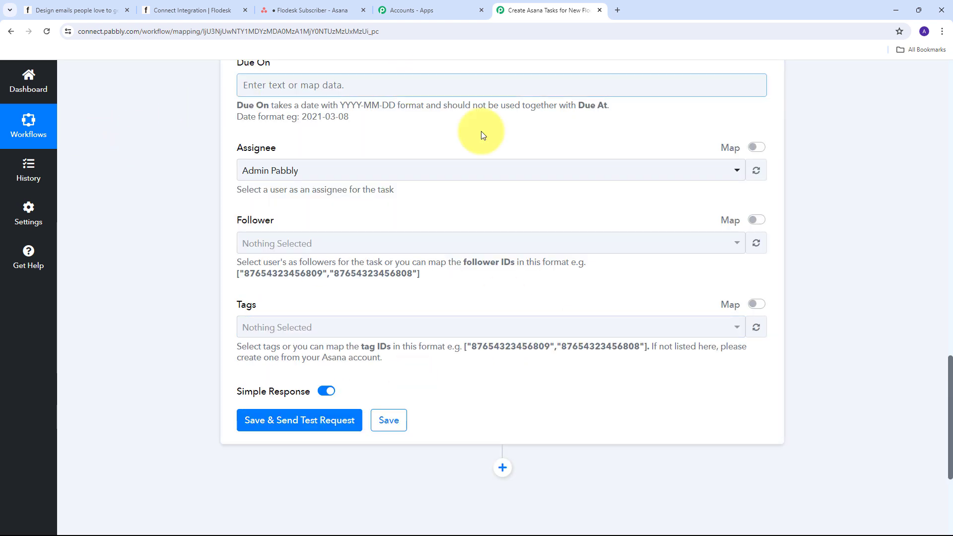
Step: Save and test the Asana step, returning the created task 'New subscriber added with following details:' with resource type task
{"action": "scroll", "coordinate": [500, 297], "scroll_direction": "down", "scroll_amount": 3}
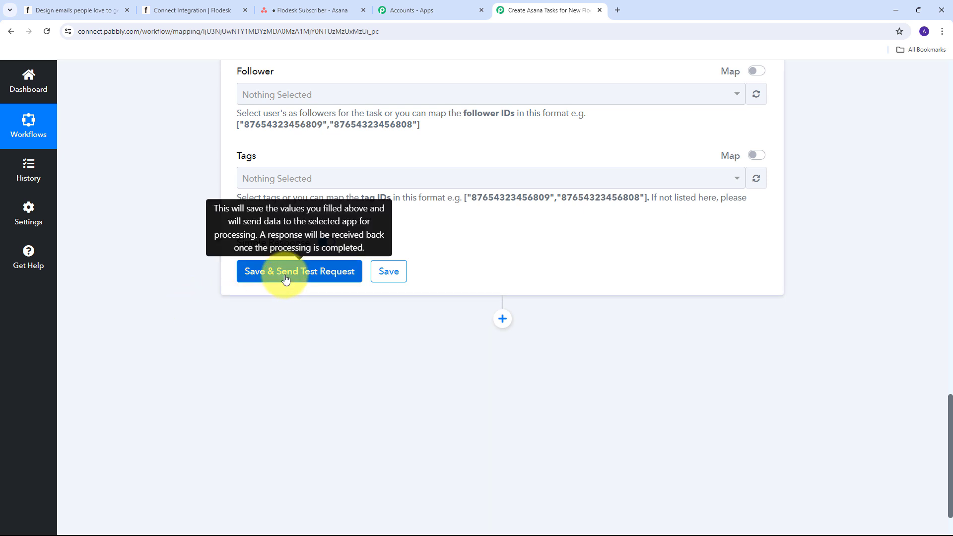
{"action": "left_click", "coordinate": [303, 272]}
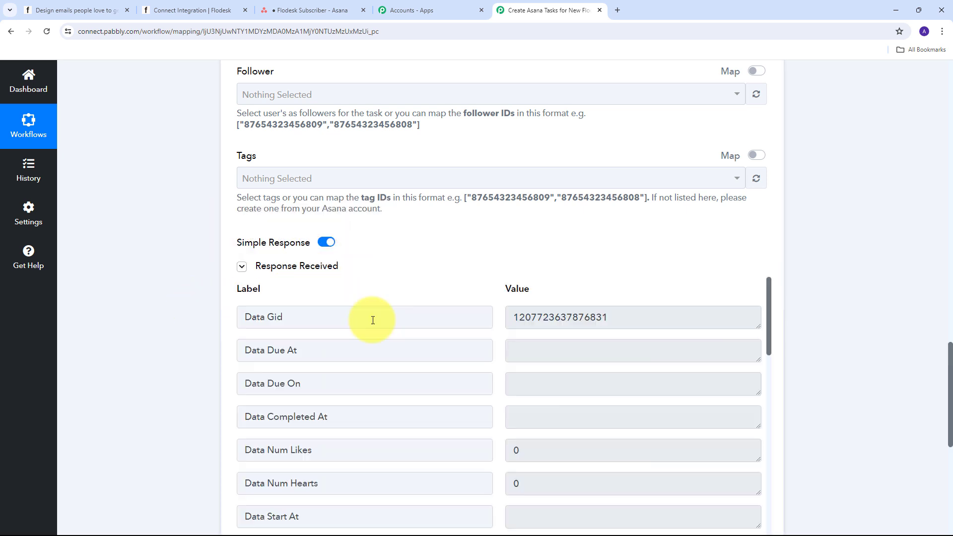
{"action": "scroll", "coordinate": [815, 266], "scroll_direction": "down", "scroll_amount": 5}
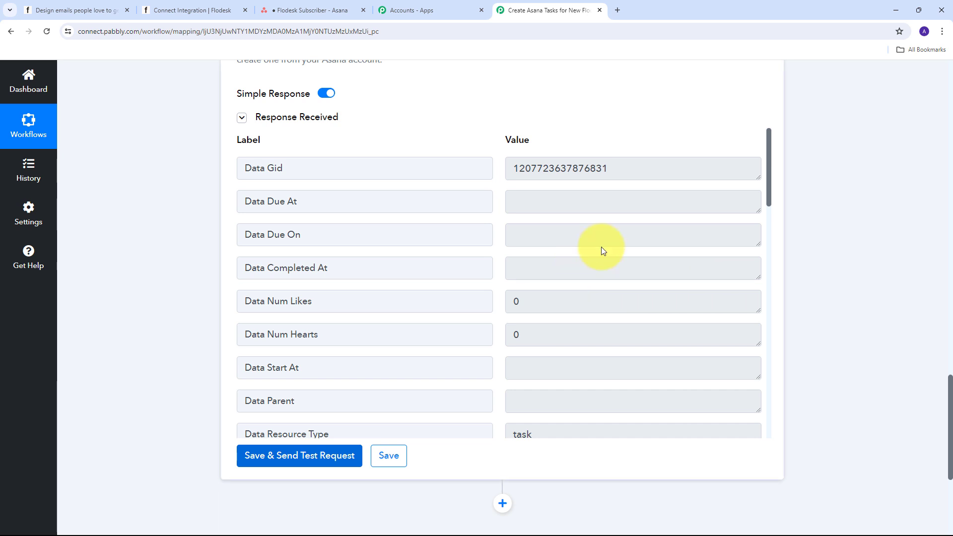
{"action": "scroll", "coordinate": [601, 246], "scroll_direction": "down", "scroll_amount": 5}
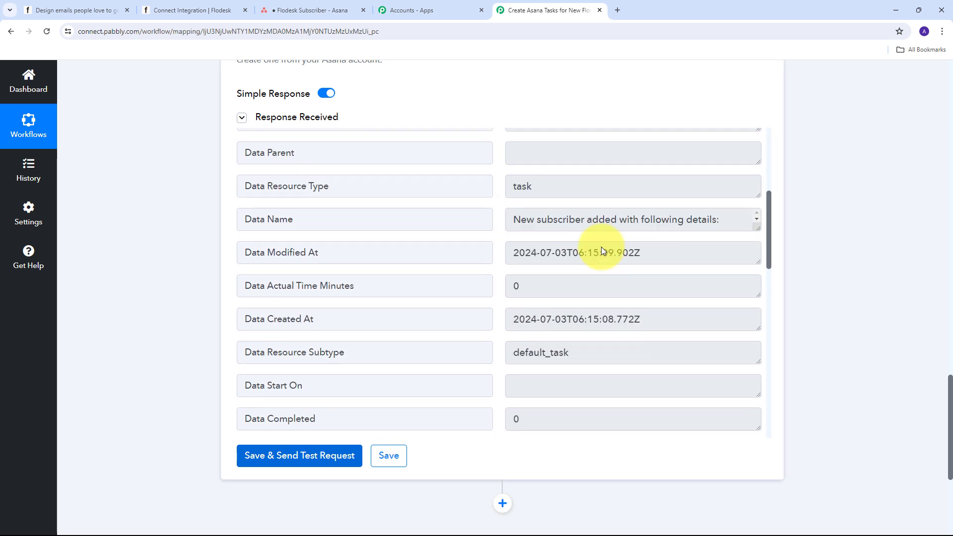
{"action": "scroll", "coordinate": [603, 247], "scroll_direction": "down", "scroll_amount": 1}
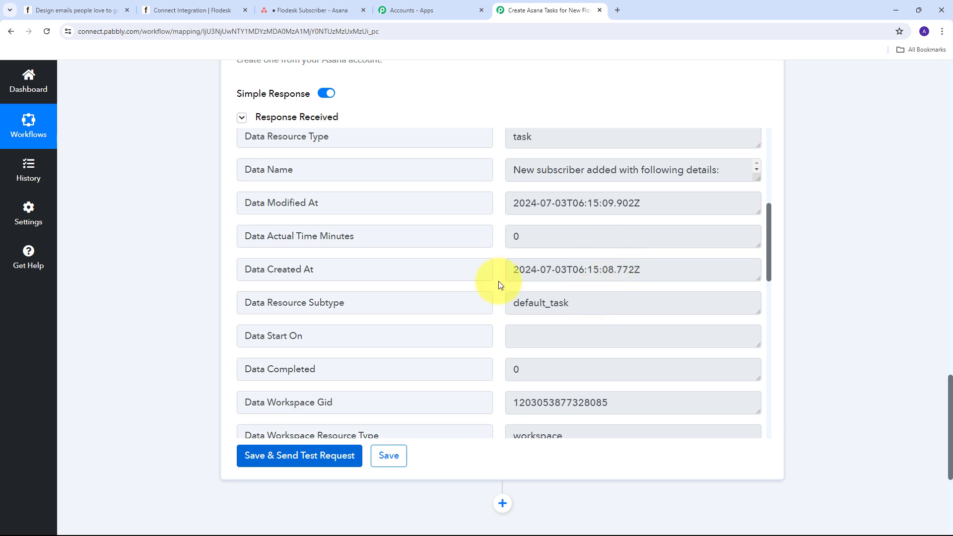
Step: Open the new Asana task and verify the subscriber's name, contact number, ID and status in its description
{"action": "left_click", "coordinate": [322, 13]}
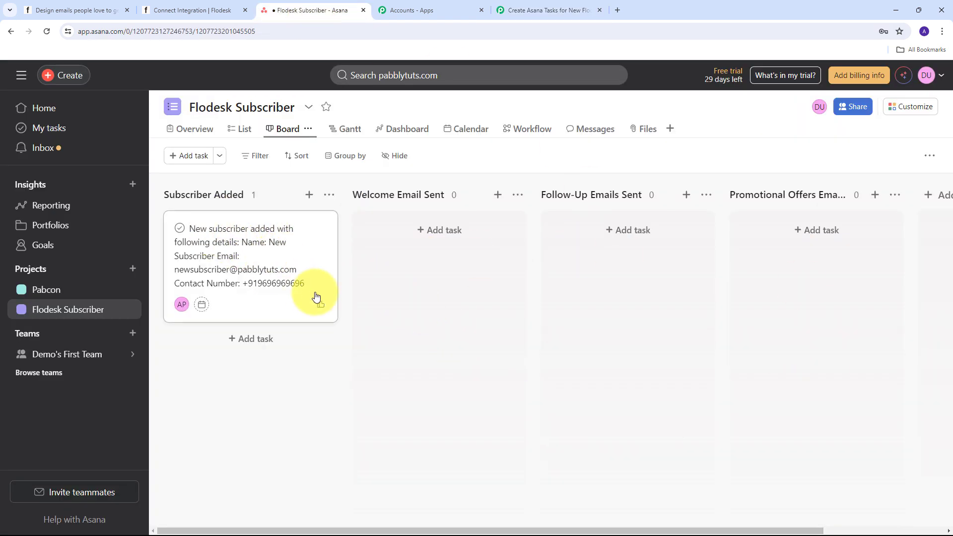
{"action": "left_click", "coordinate": [256, 264]}
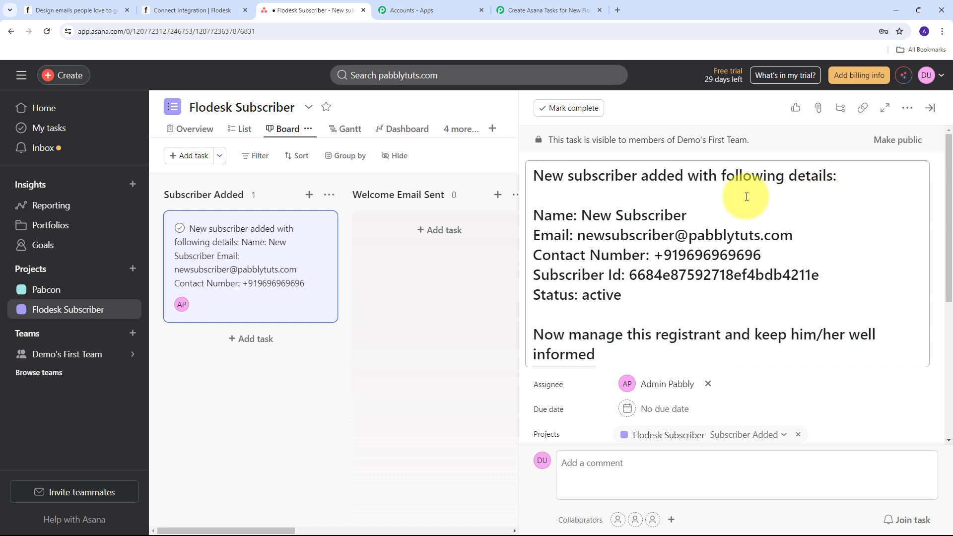
{"action": "left_click_drag", "start_coordinate": [578, 215], "coordinate": [720, 217]}
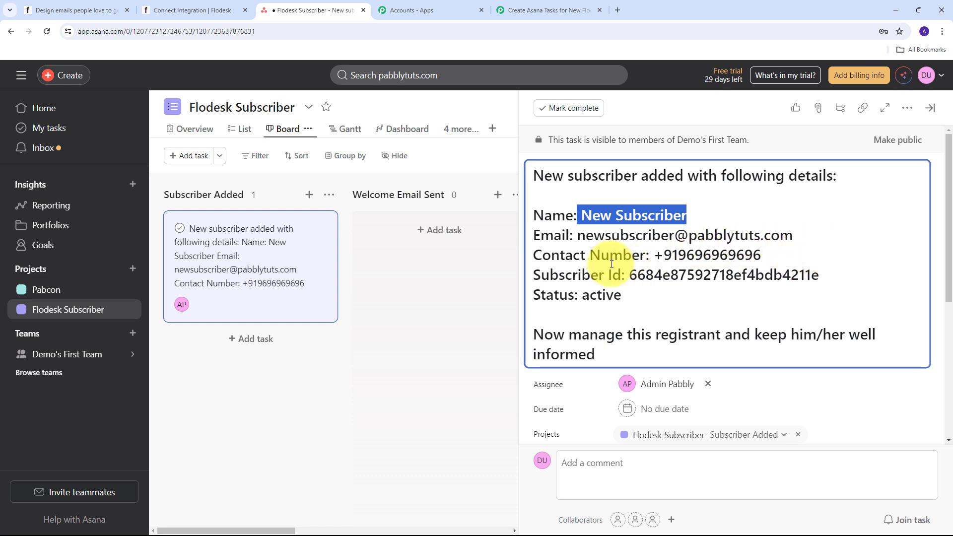
{"action": "left_click_drag", "start_coordinate": [654, 255], "coordinate": [762, 255]}
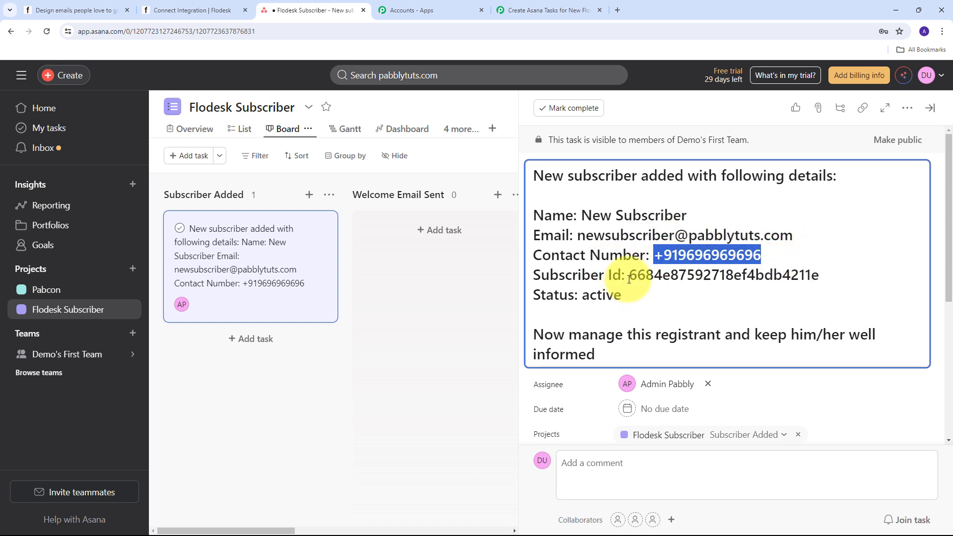
{"action": "left_click_drag", "start_coordinate": [630, 275], "coordinate": [622, 296]}
{"action": "left_click", "coordinate": [555, 296]}
{"action": "scroll", "coordinate": [629, 273], "scroll_direction": "down", "scroll_amount": 1}
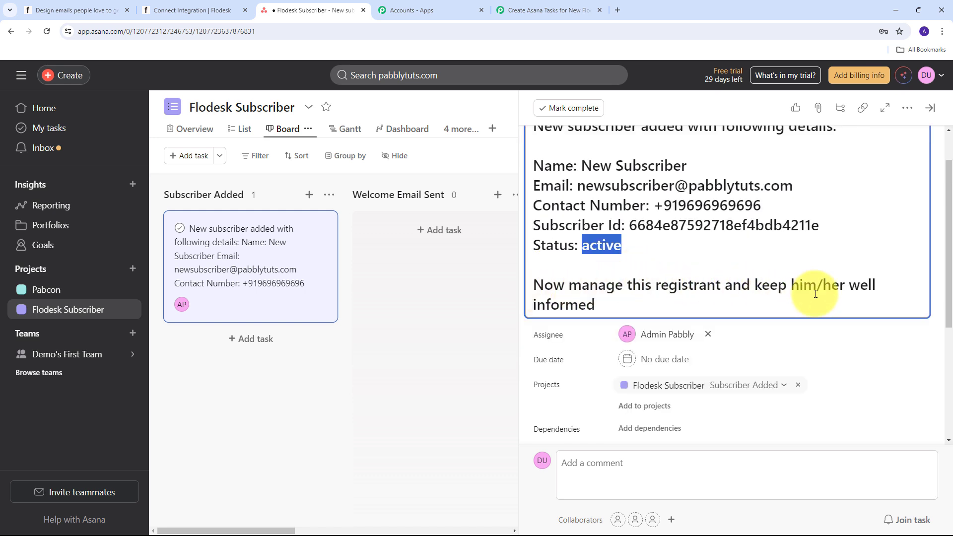
{"action": "scroll", "coordinate": [772, 234], "scroll_direction": "down", "scroll_amount": 3}
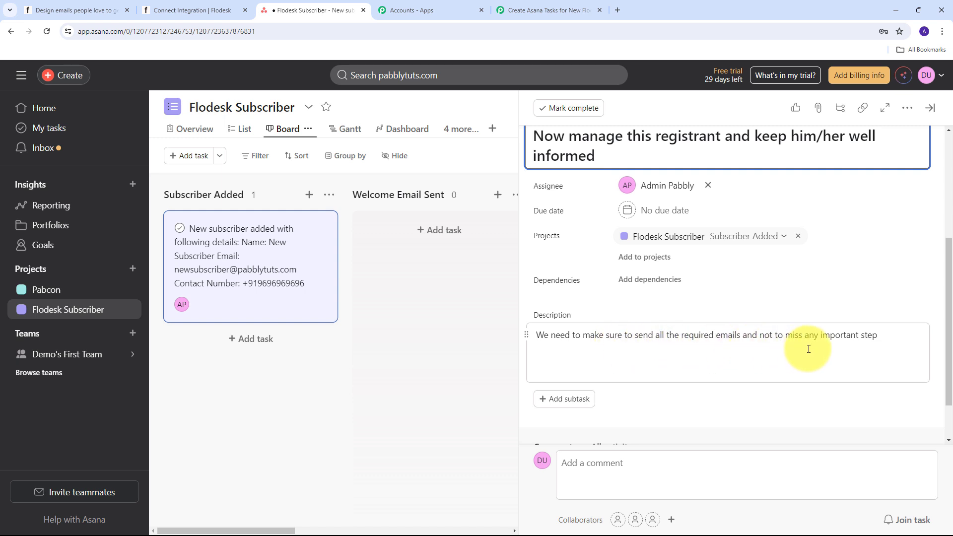
{"action": "scroll", "coordinate": [574, 294], "scroll_direction": "up", "scroll_amount": 1}
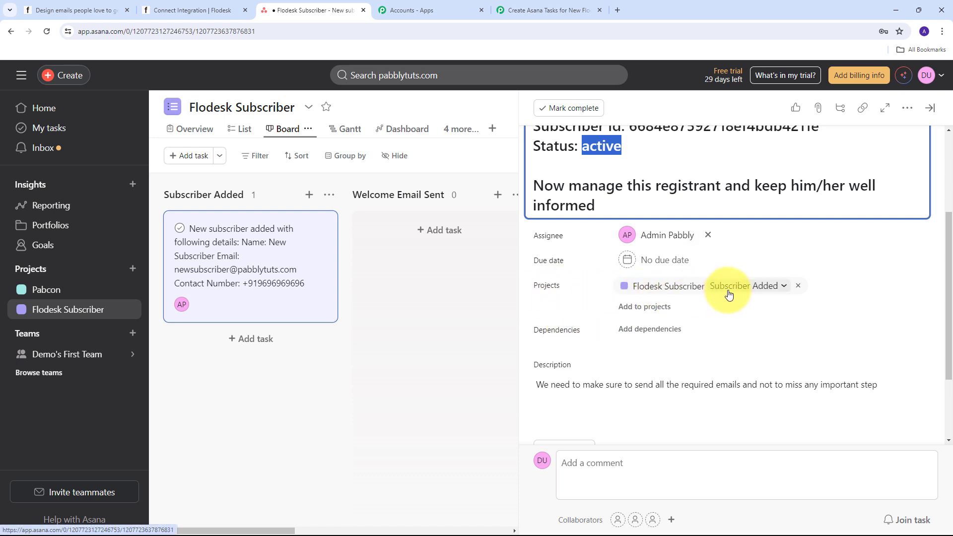
{"action": "left_click", "coordinate": [763, 293]}
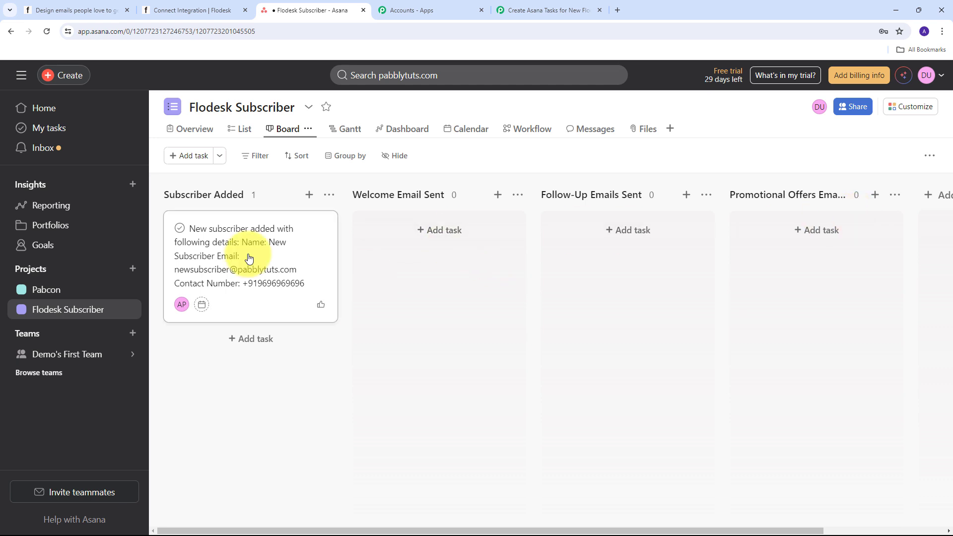
{"action": "left_click_drag", "start_coordinate": [234, 257], "coordinate": [362, 242]}
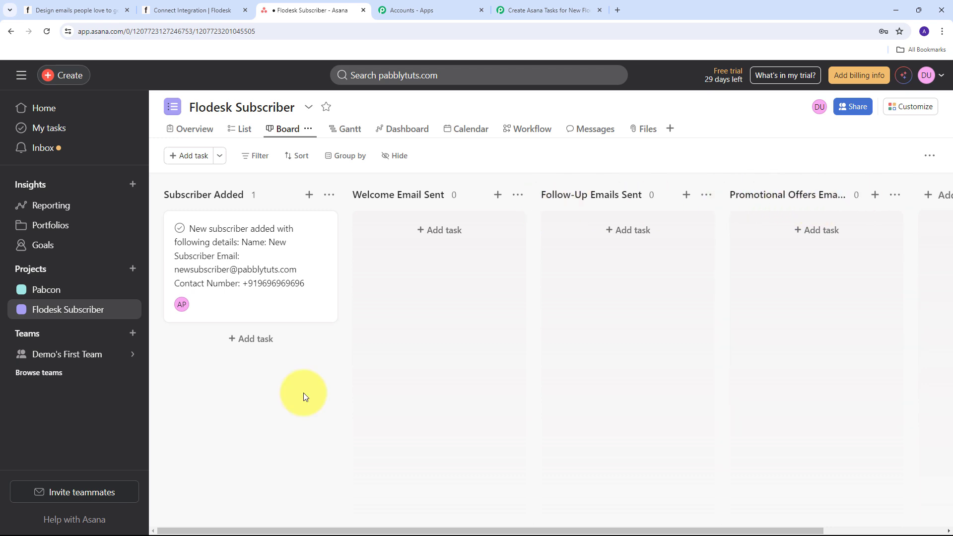
{"action": "left_click", "coordinate": [186, 11]}
{"action": "left_click", "coordinate": [302, 6]}
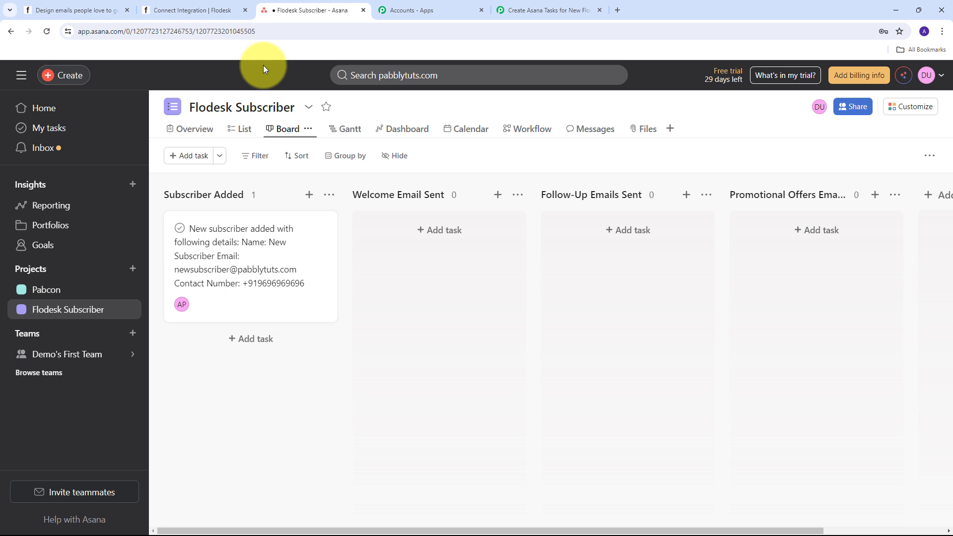
Step: Collapse the Asana Create a Task step and review the Flodesk trigger, Filter Values and Asana workflow
{"action": "left_click", "coordinate": [541, 9]}
{"action": "left_click", "coordinate": [764, 349]}
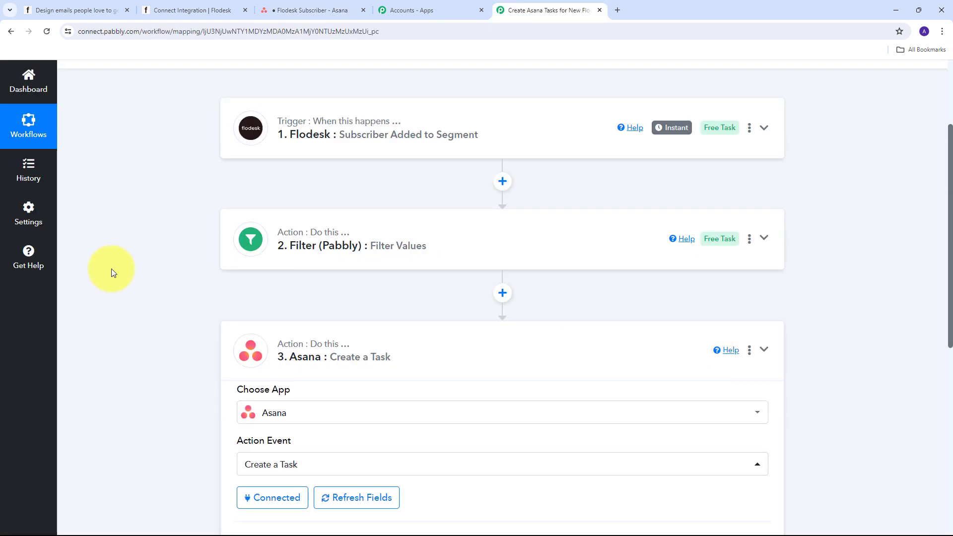
{"action": "scroll", "coordinate": [171, 268], "scroll_direction": "up", "scroll_amount": 2}
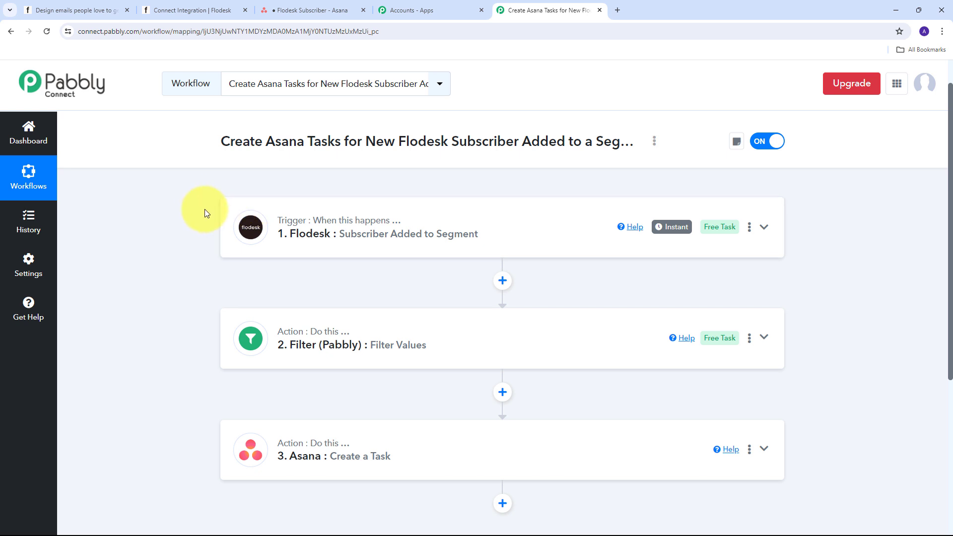
{"action": "mouse_move", "coordinate": [289, 223]}
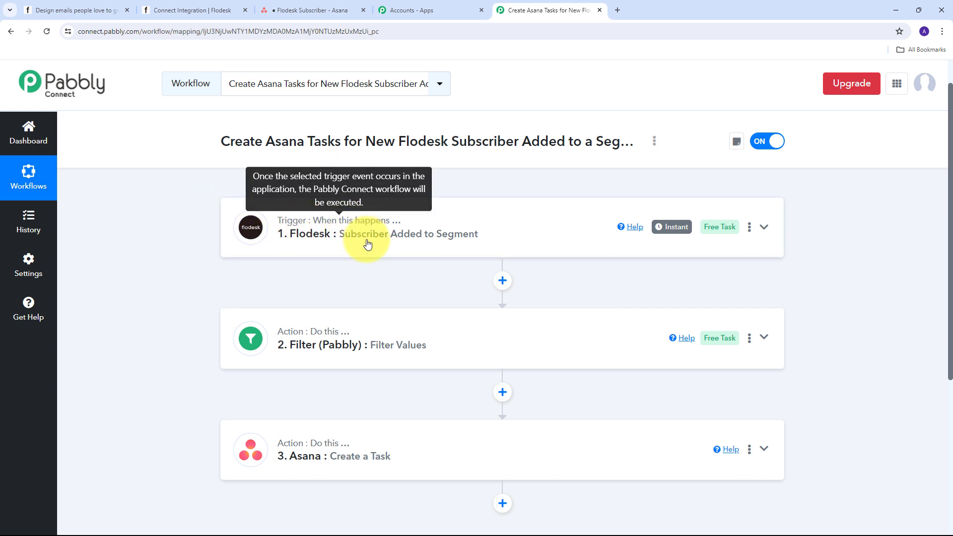
{"action": "scroll", "coordinate": [304, 194], "scroll_direction": "down", "scroll_amount": 2}
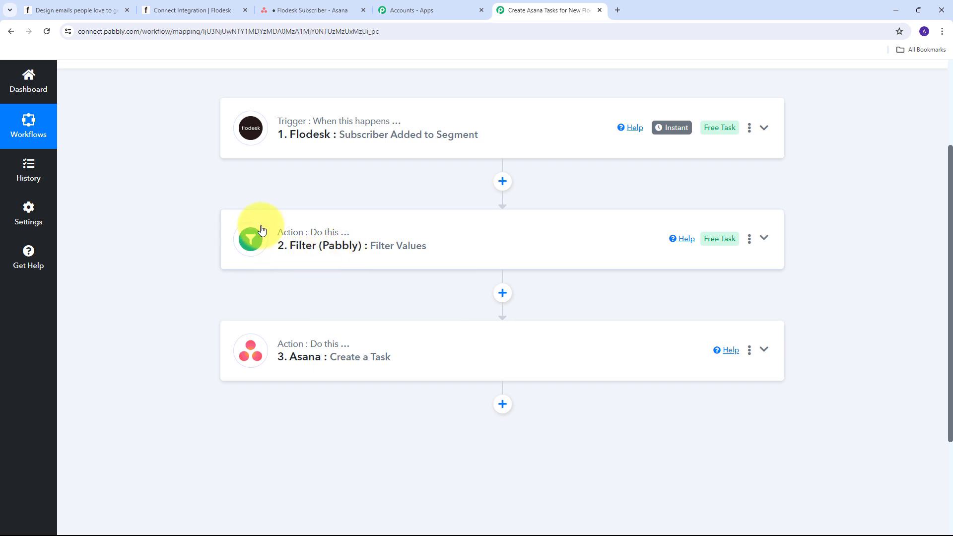
{"action": "scroll", "coordinate": [314, 199], "scroll_direction": "down", "scroll_amount": 1}
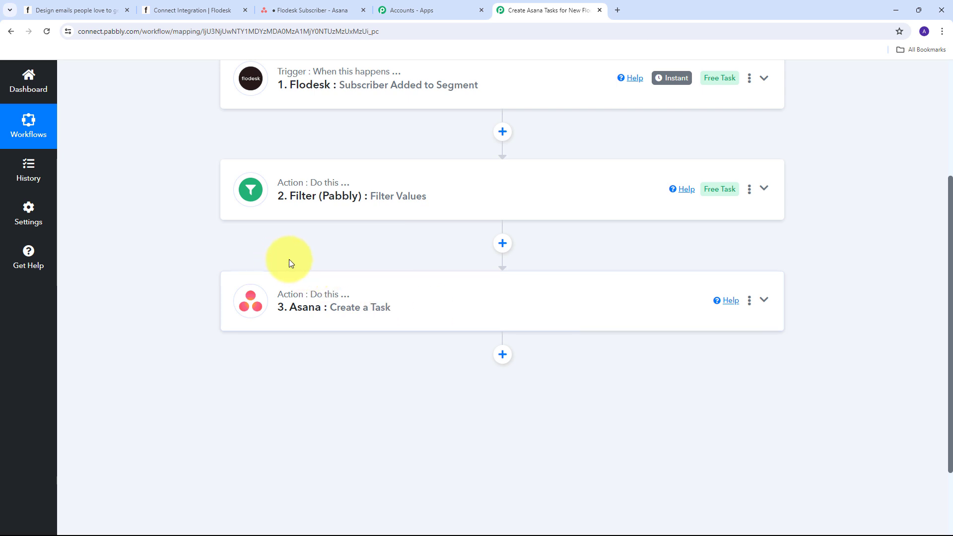
{"action": "scroll", "coordinate": [289, 260], "scroll_direction": "up", "scroll_amount": 3}
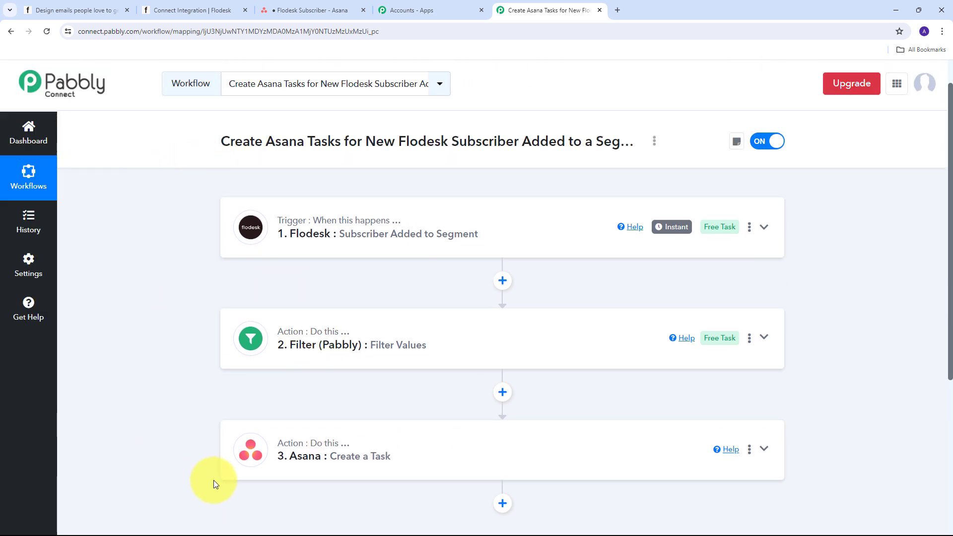